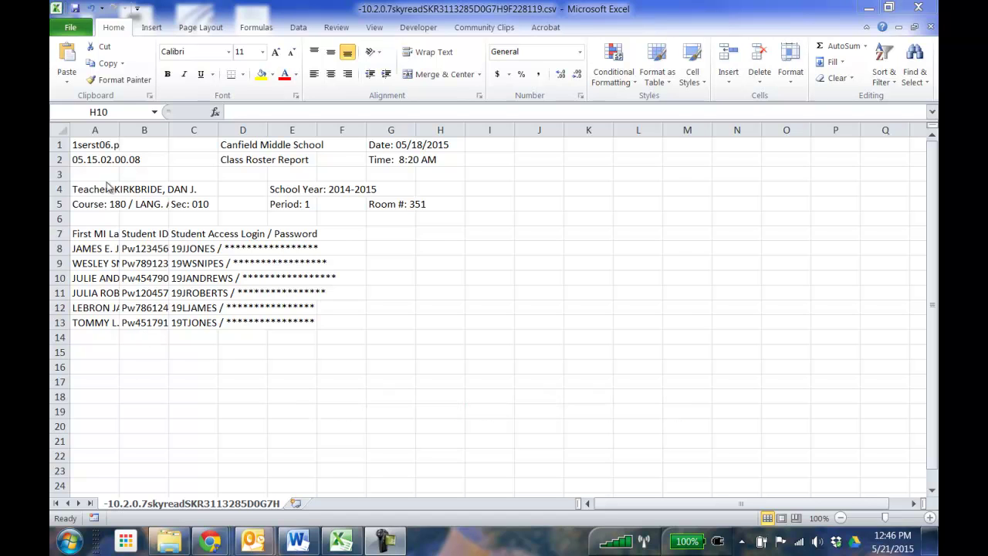
Delete the six school header rows (rows 1–6) from the student roster
click(56, 144)
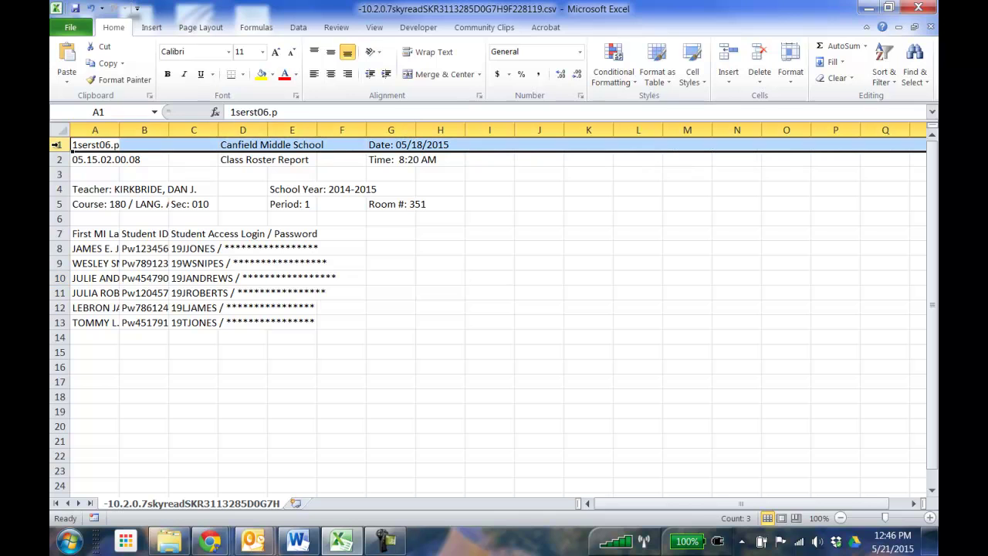
drag(55, 144, 56, 219)
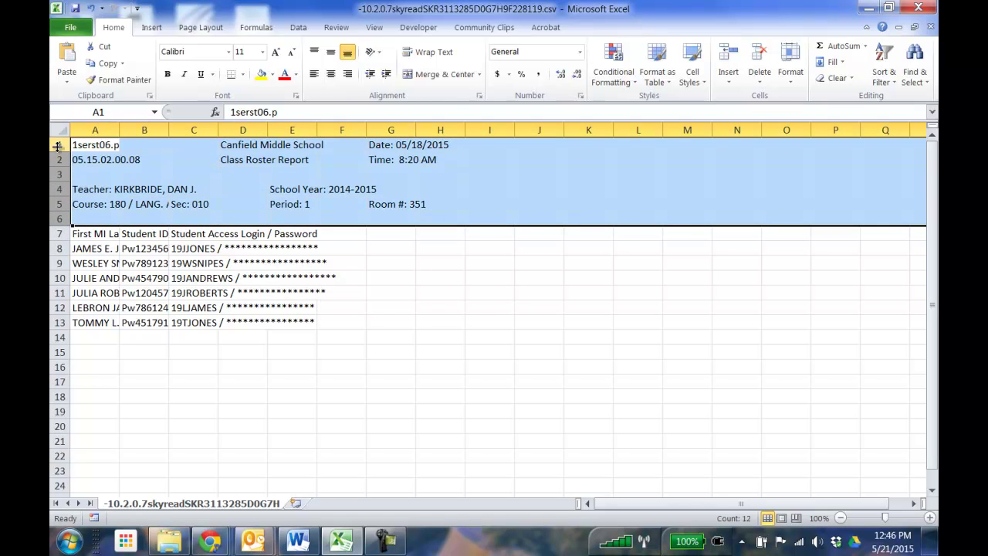
right_click(59, 160)
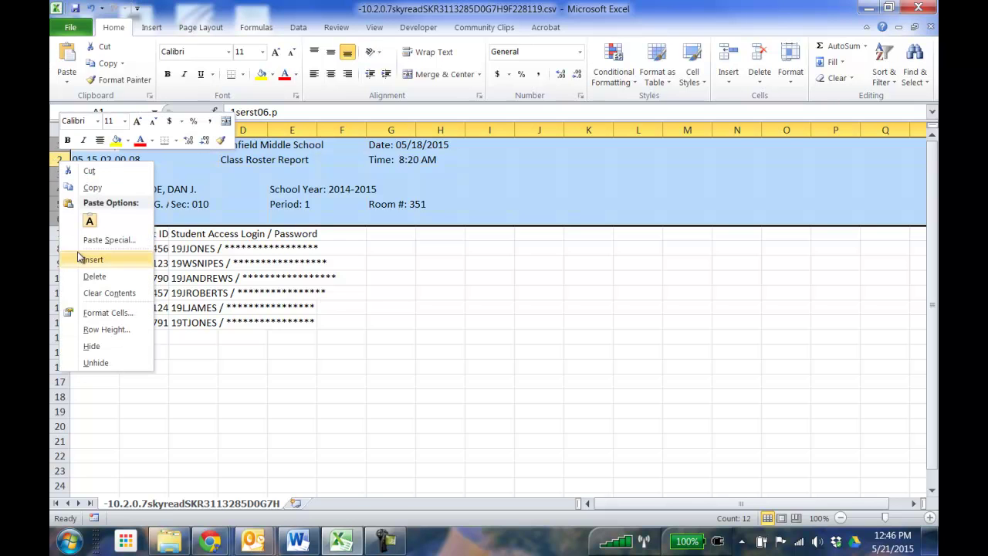
click(95, 275)
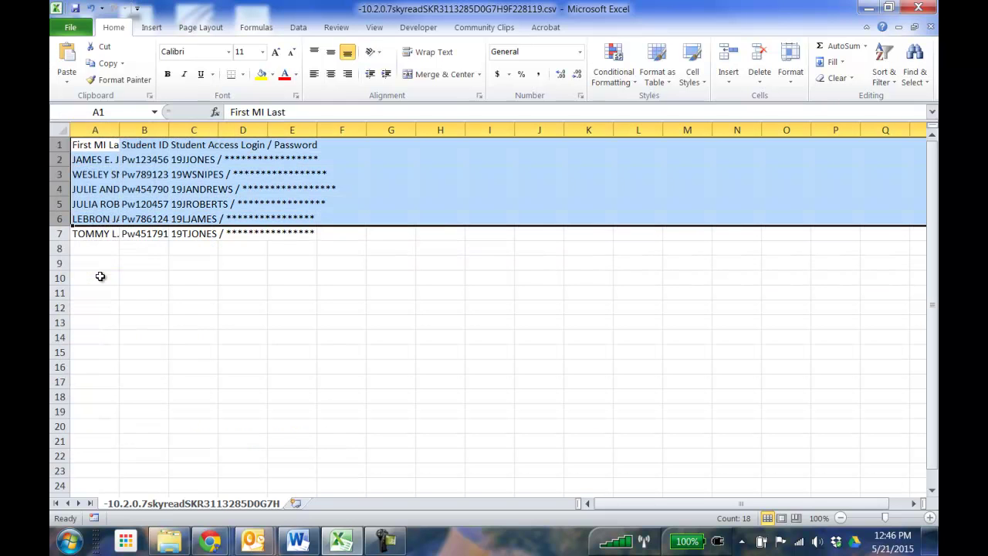
Check that the column headings now sit in cells A1, B1 and C1
click(85, 145)
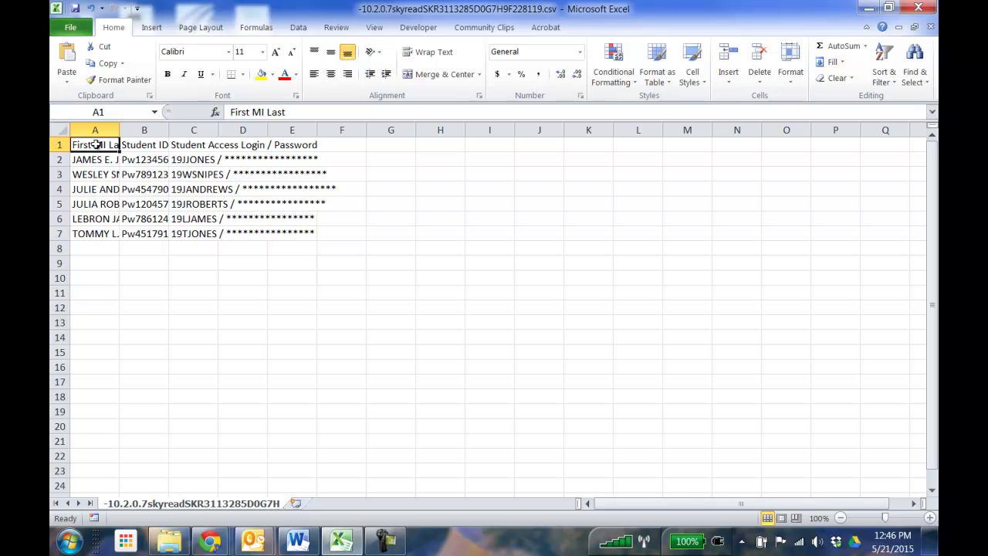
click(137, 146)
click(200, 146)
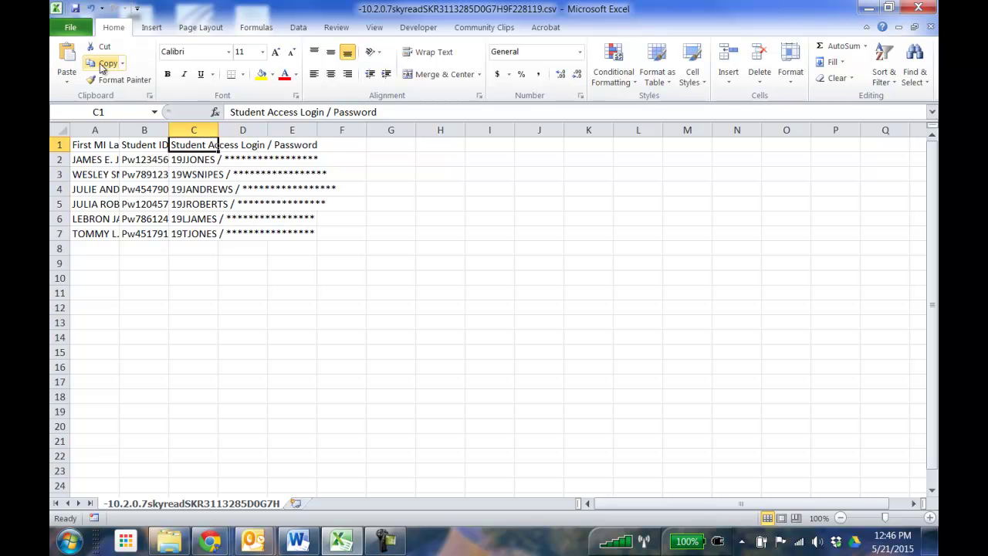
Save the list as 'student ids for mail merge.csv', close Excel without saving, and start a blank Word document
click(70, 28)
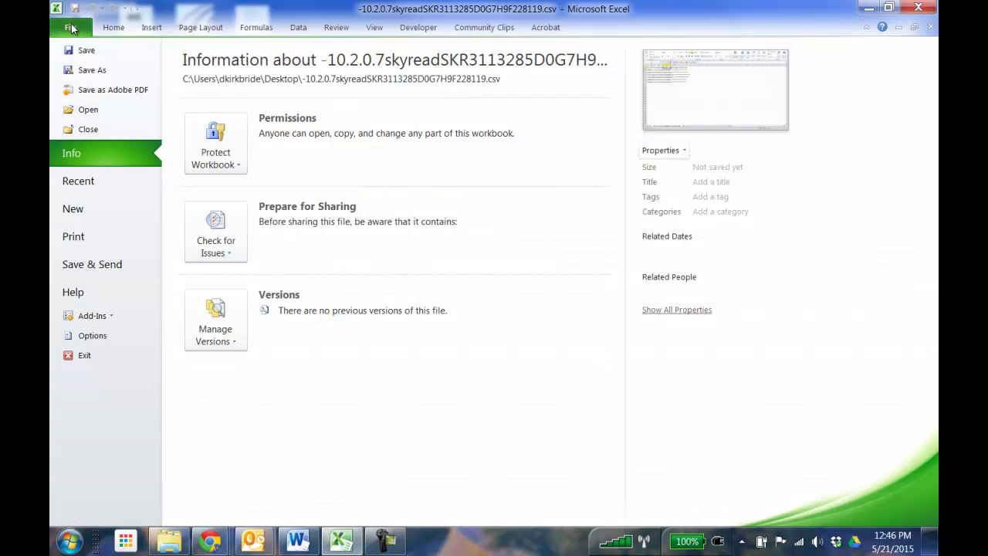
click(84, 68)
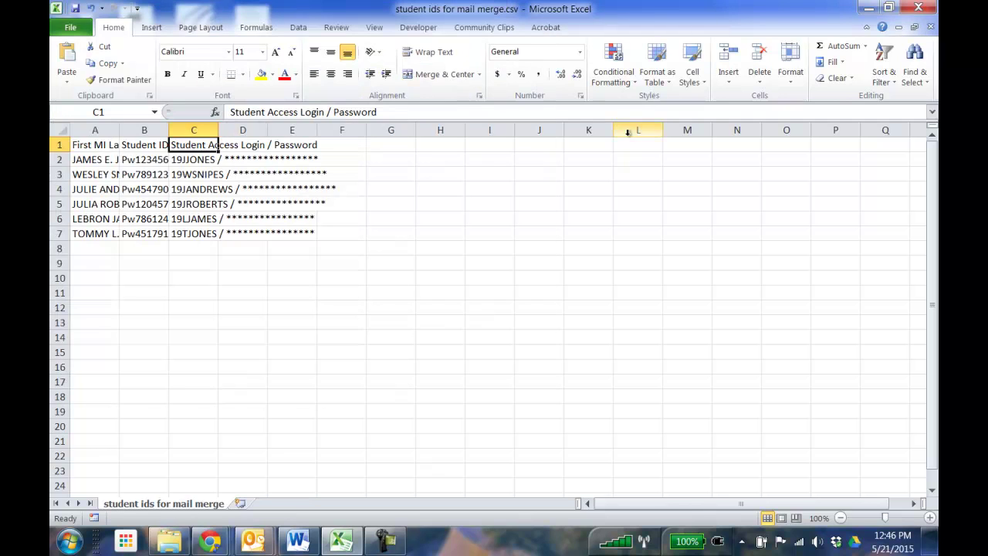
click(916, 8)
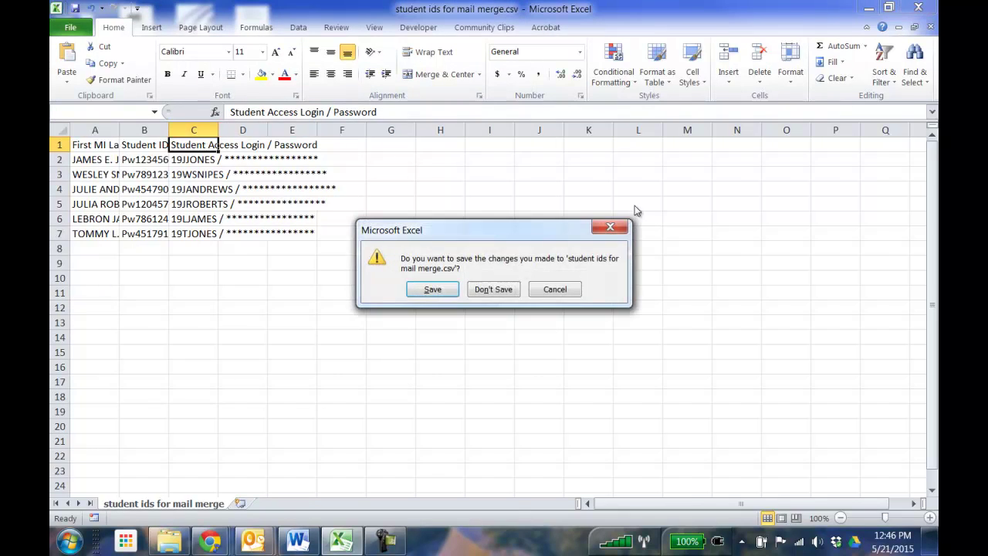
click(492, 287)
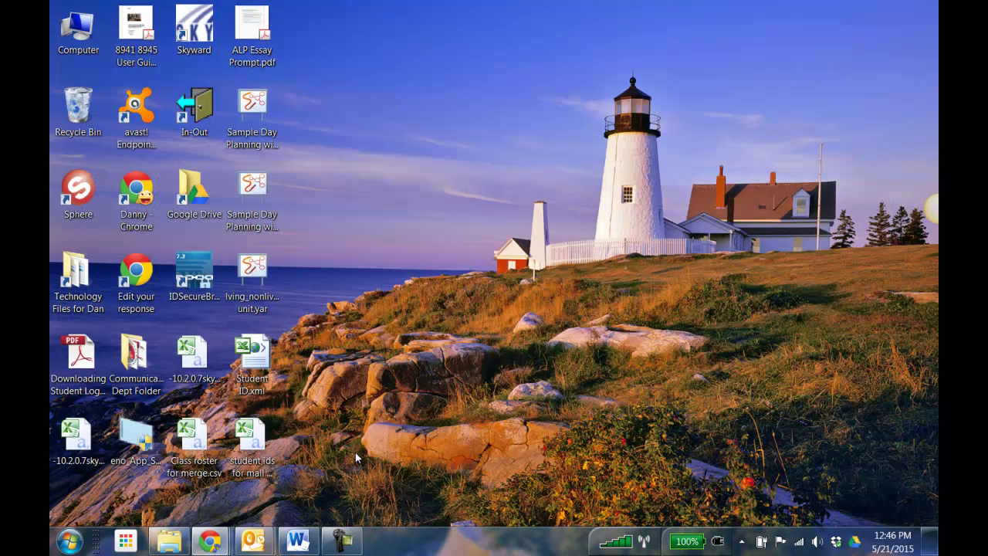
click(298, 542)
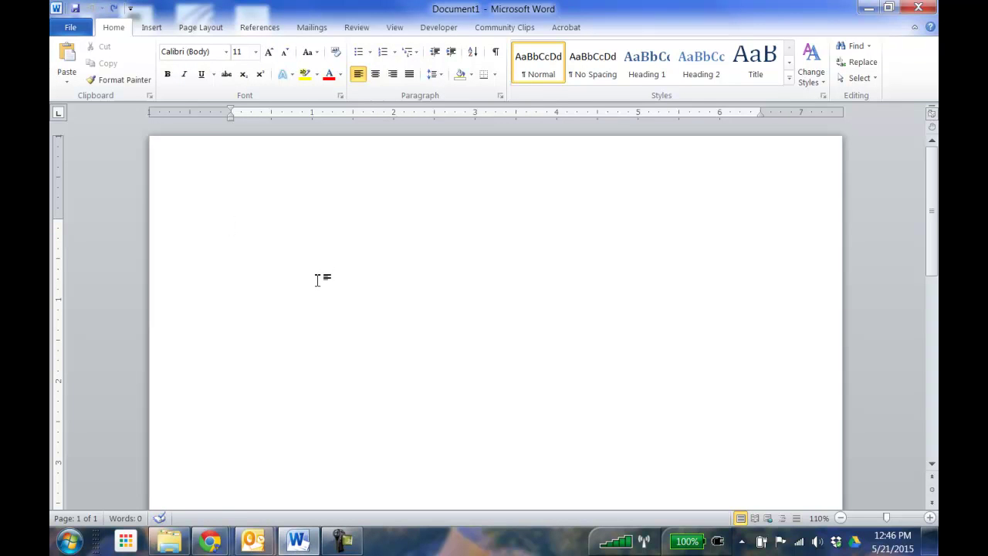
Launch the Step-by-Step Mail Merge Wizard from Mailings and choose Labels as the document type
click(310, 31)
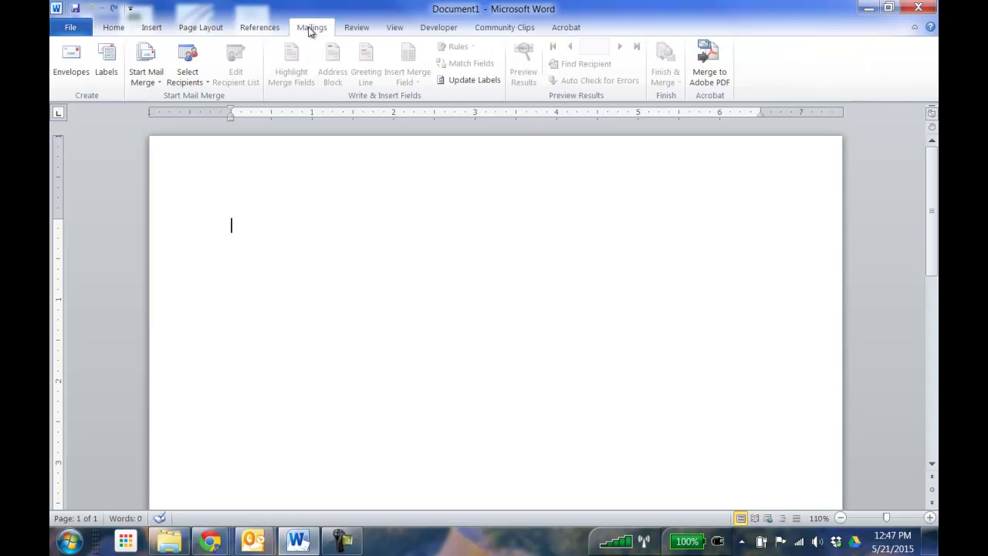
click(152, 71)
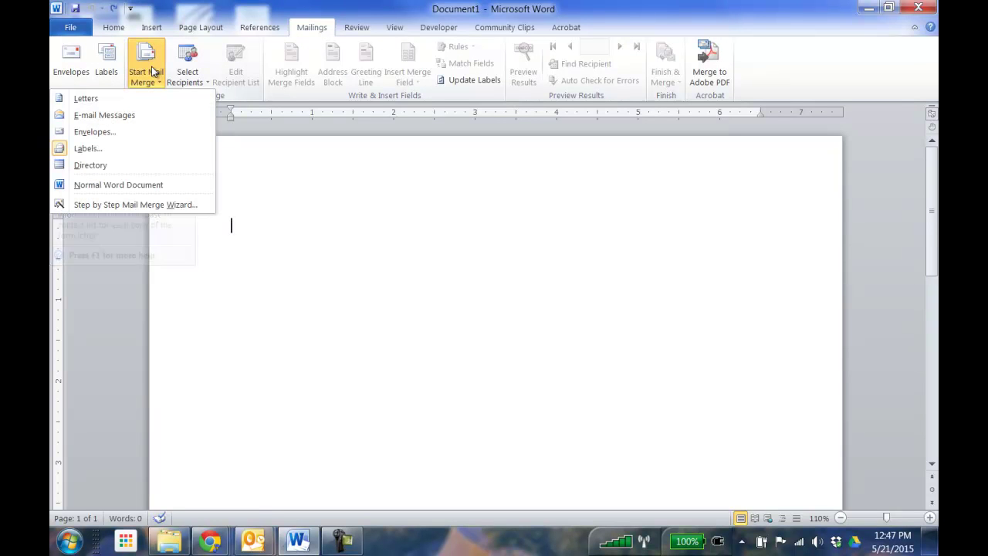
click(122, 206)
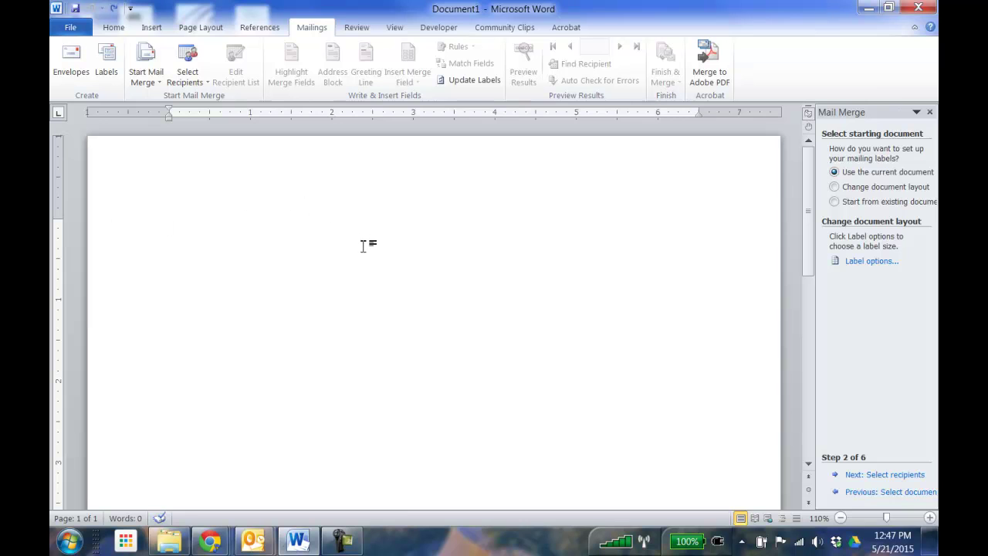
click(872, 492)
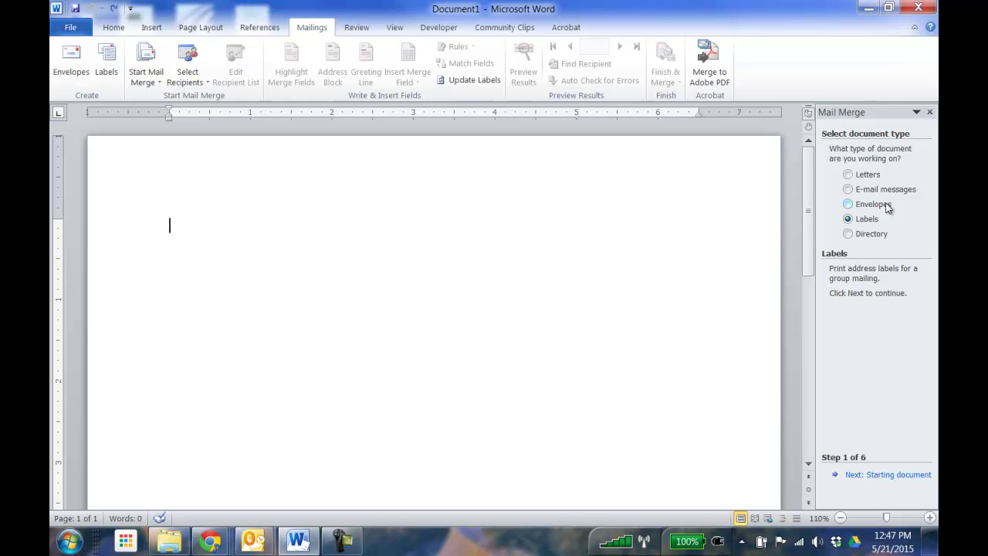
click(849, 176)
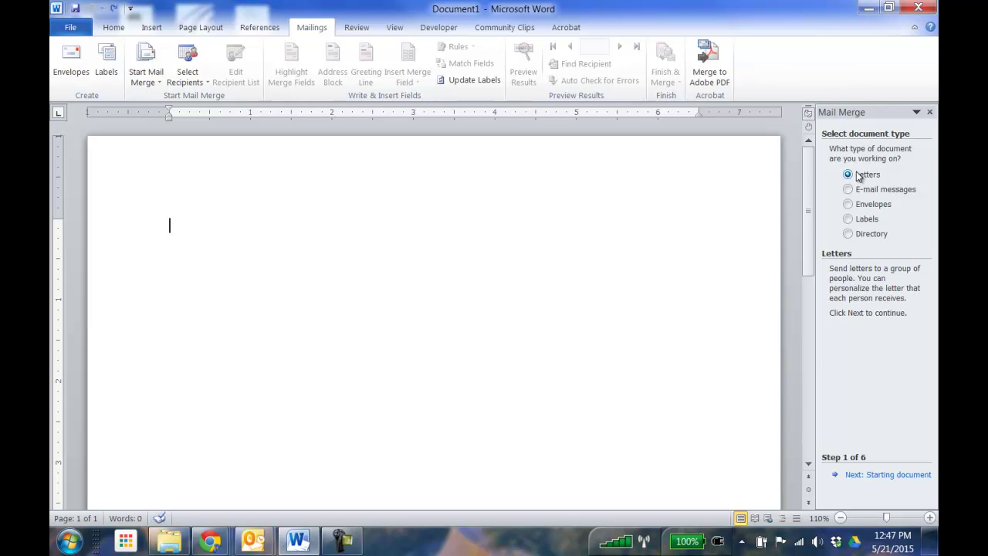
click(850, 218)
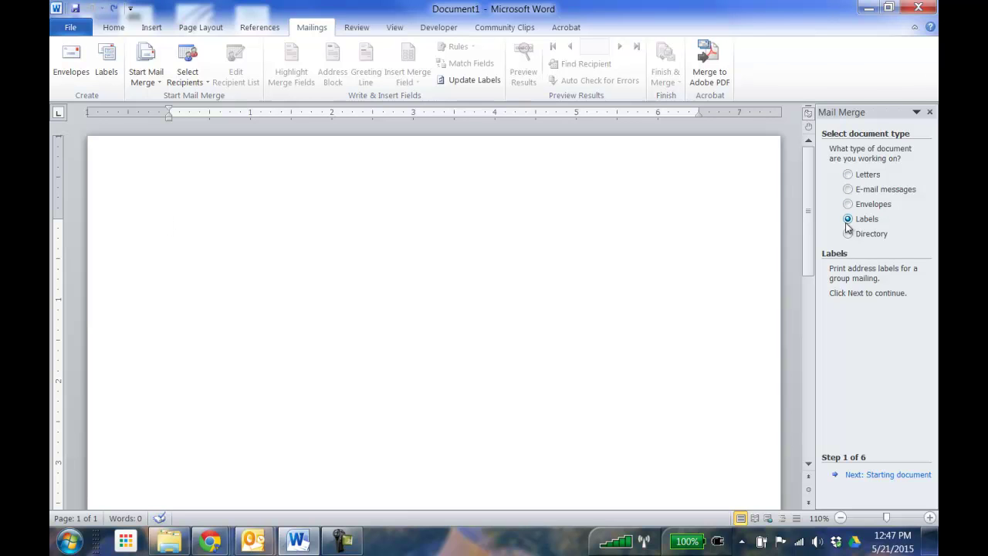
Set the label options to the Avery US Letter vendor with product 5162 Easy Peel Address Labels
click(880, 476)
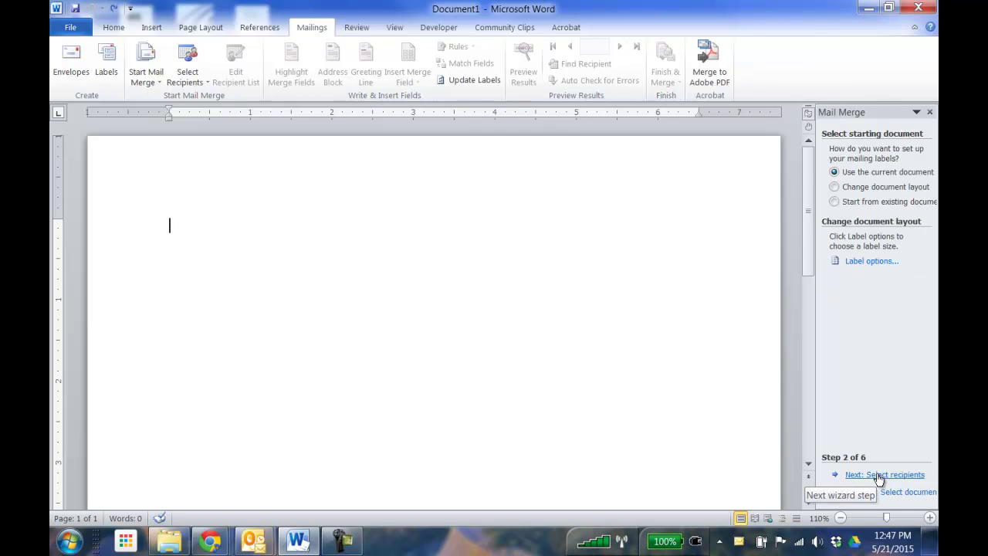
click(866, 262)
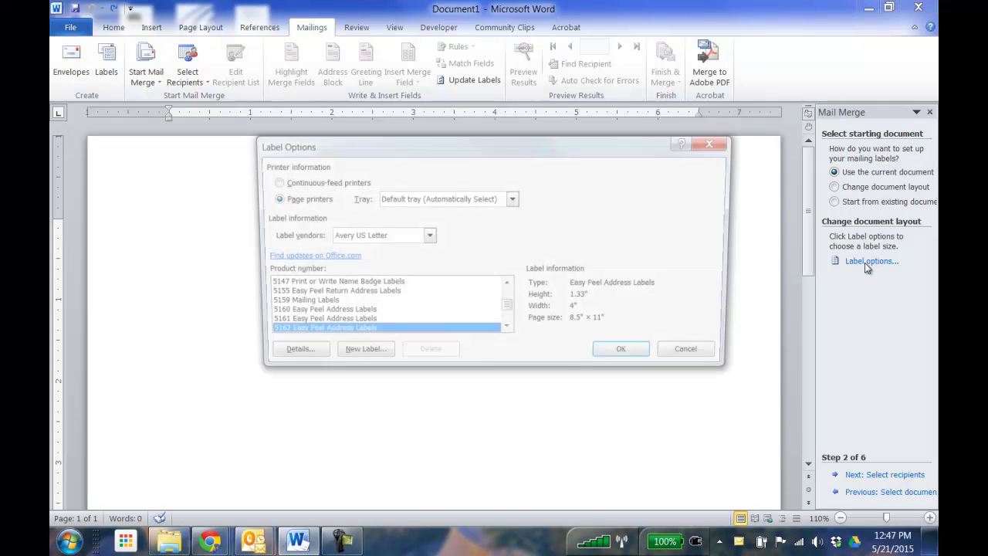
key(m)
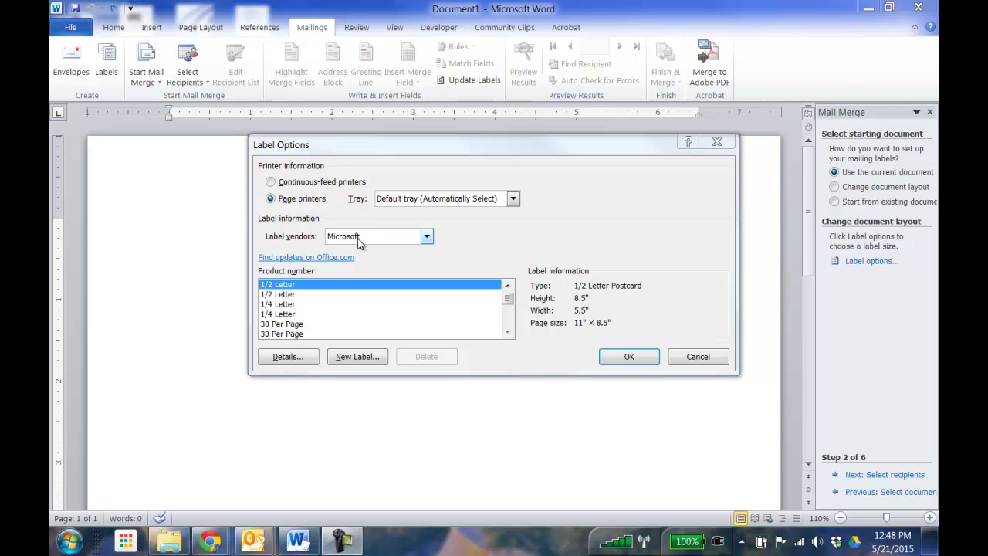
click(427, 238)
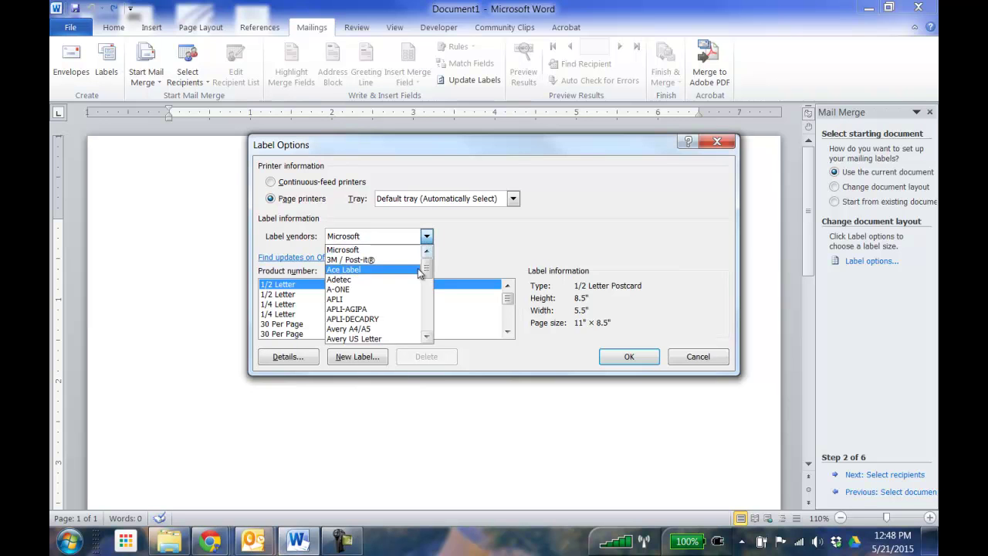
click(383, 340)
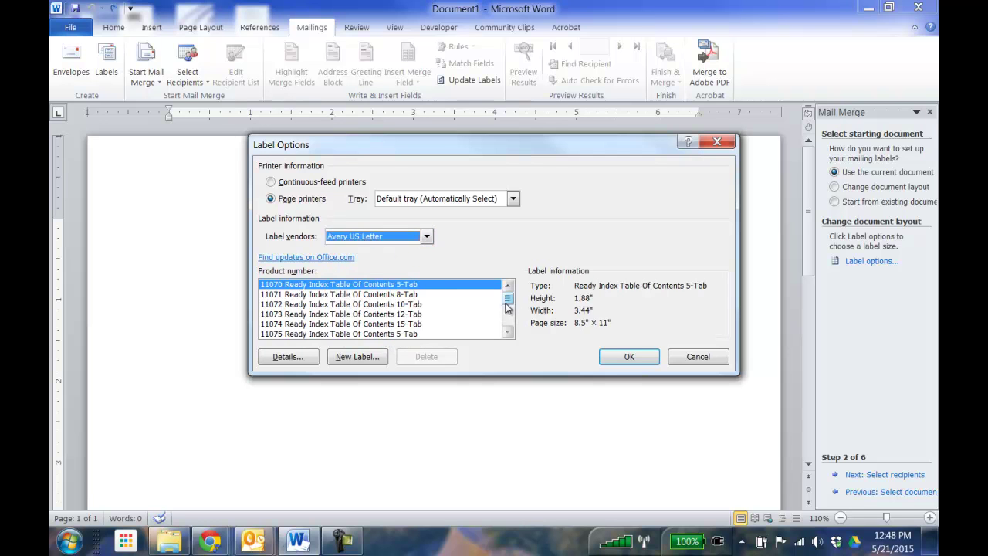
drag(508, 303, 508, 334)
click(320, 315)
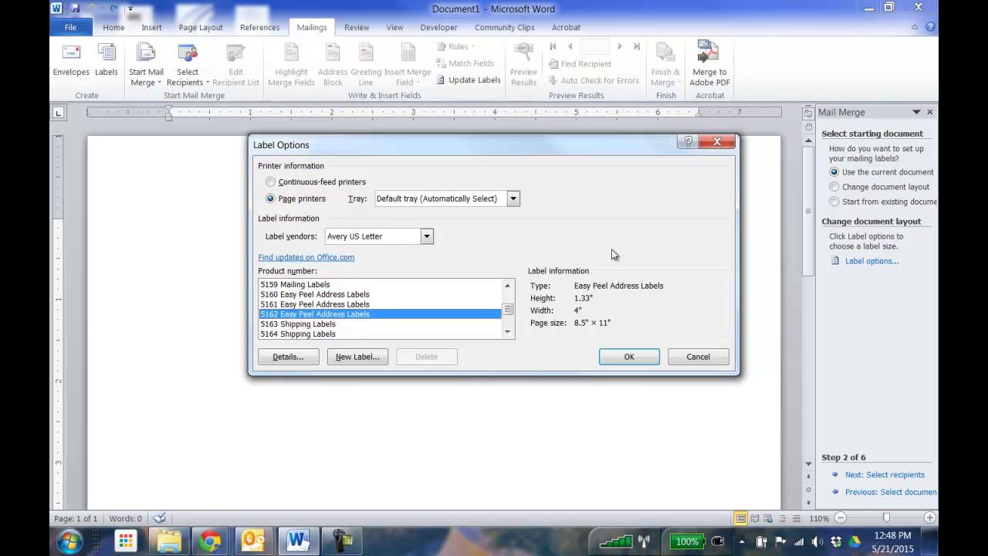
click(639, 362)
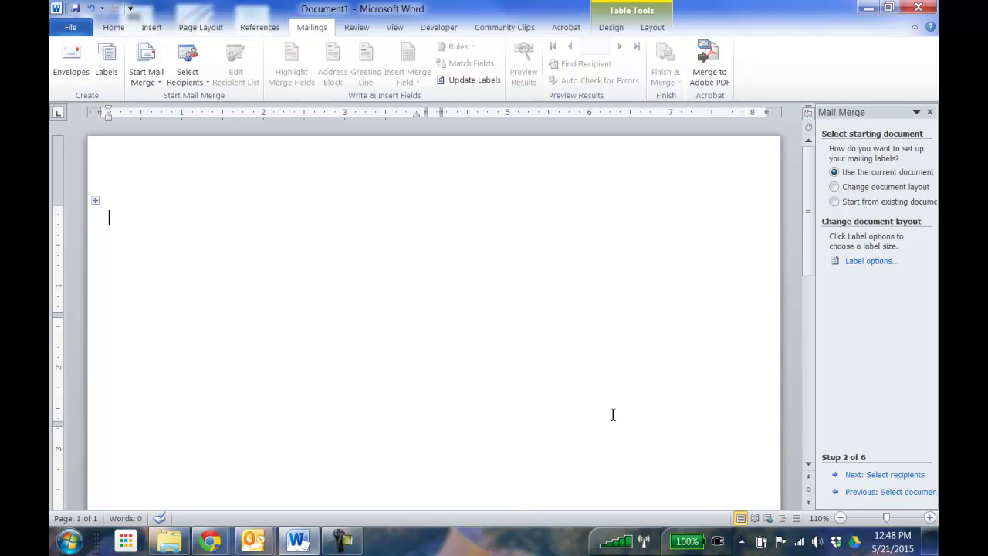
drag(373, 242, 545, 432)
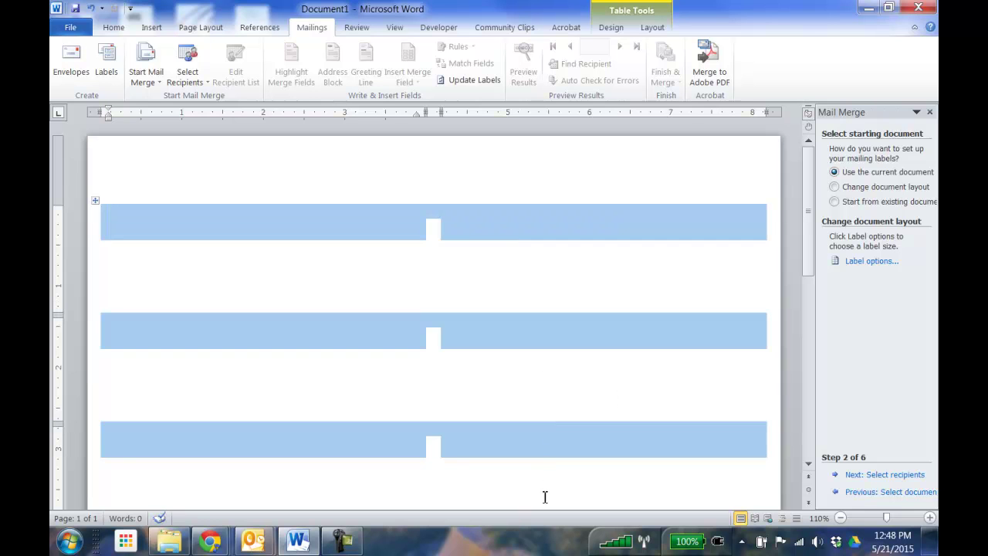
click(324, 222)
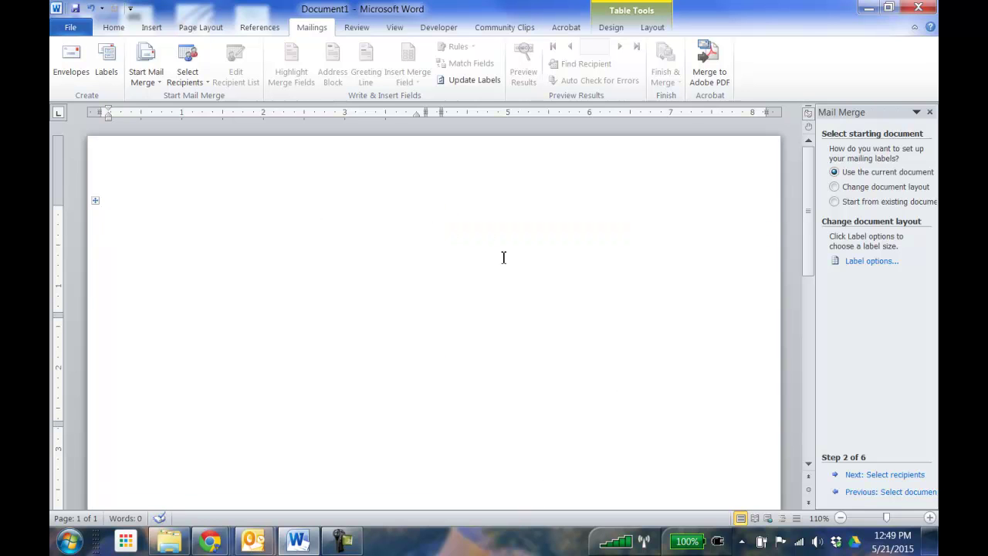
Use 'student ids for mail merge.csv' from the Desktop as the recipient list, accepting the default delimiters
click(882, 476)
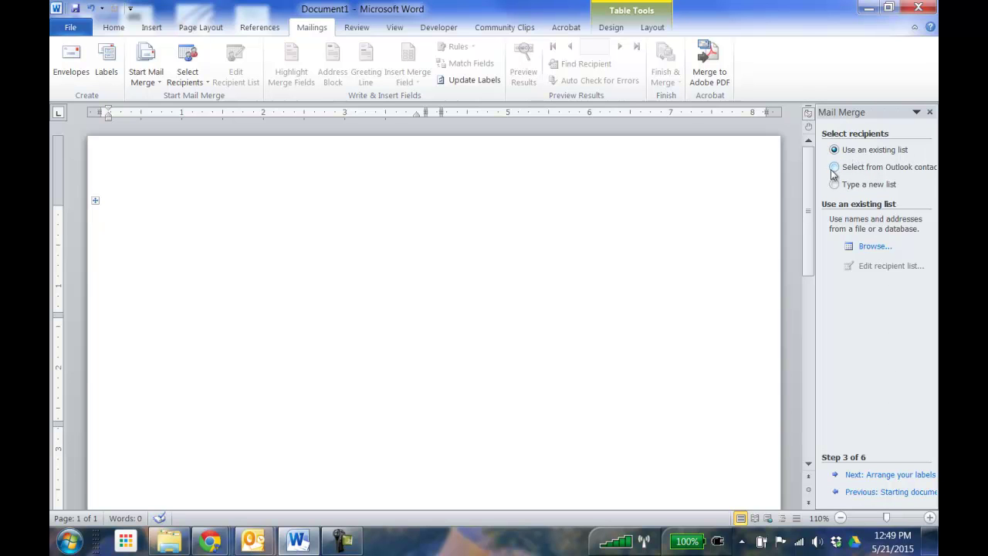
click(853, 247)
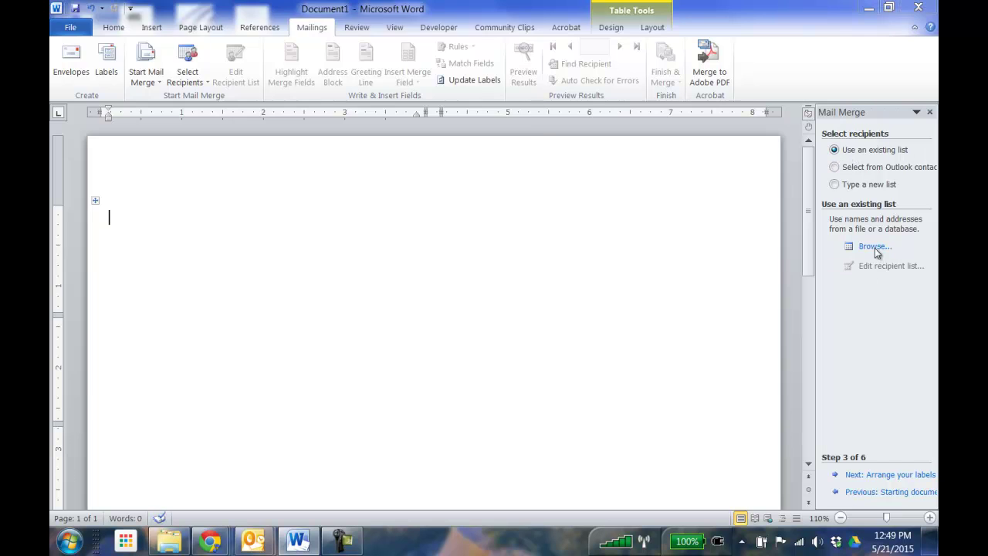
click(109, 81)
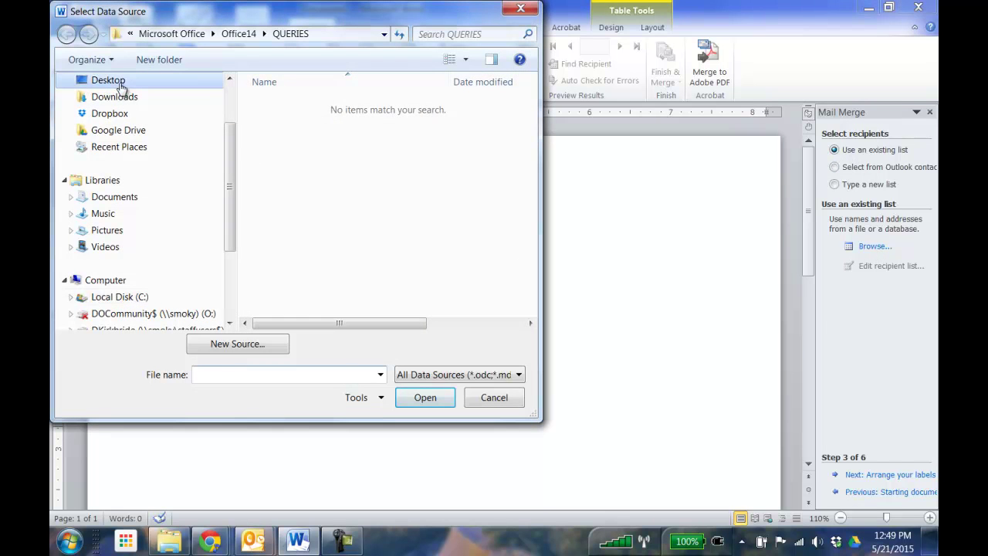
click(328, 282)
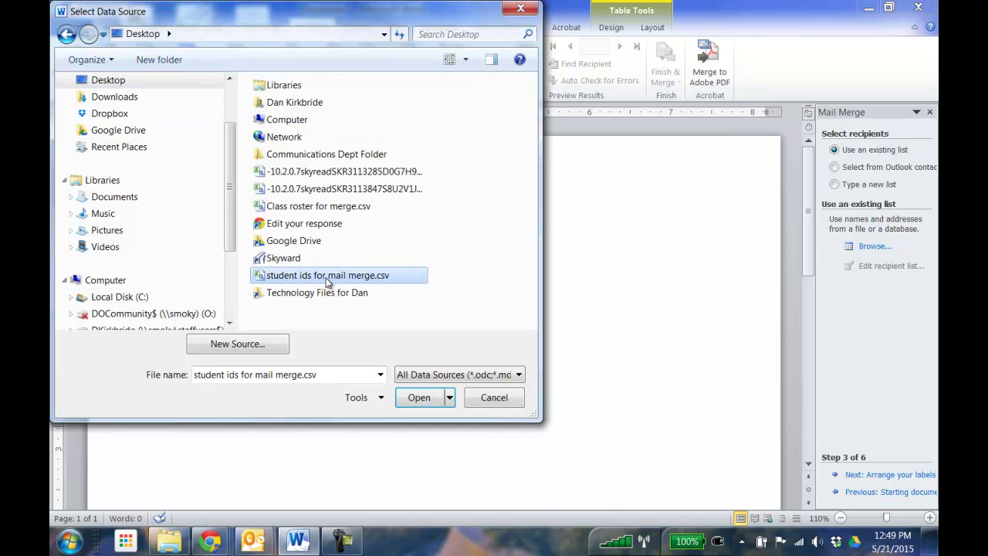
click(419, 397)
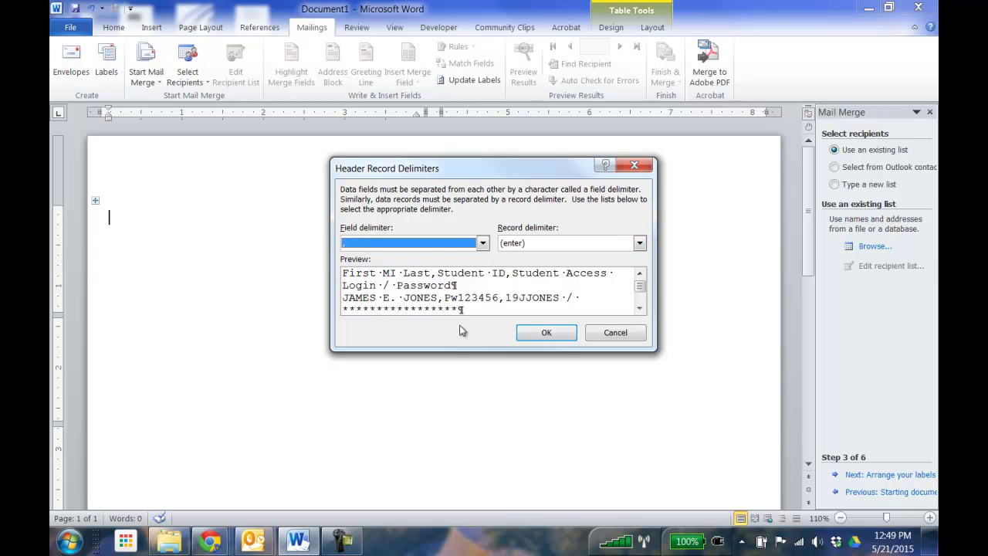
click(554, 335)
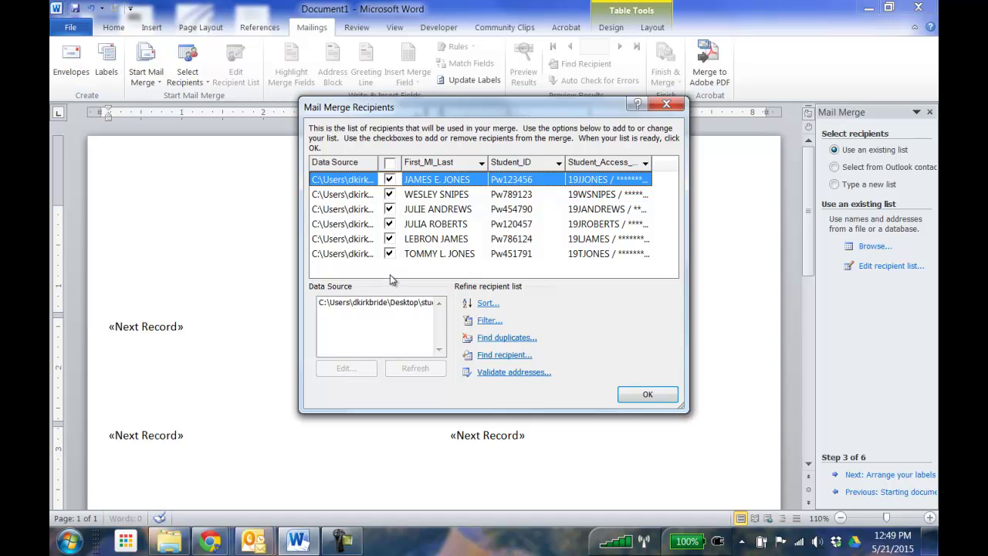
Keep all six students checked in the recipient list and confirm it
click(390, 254)
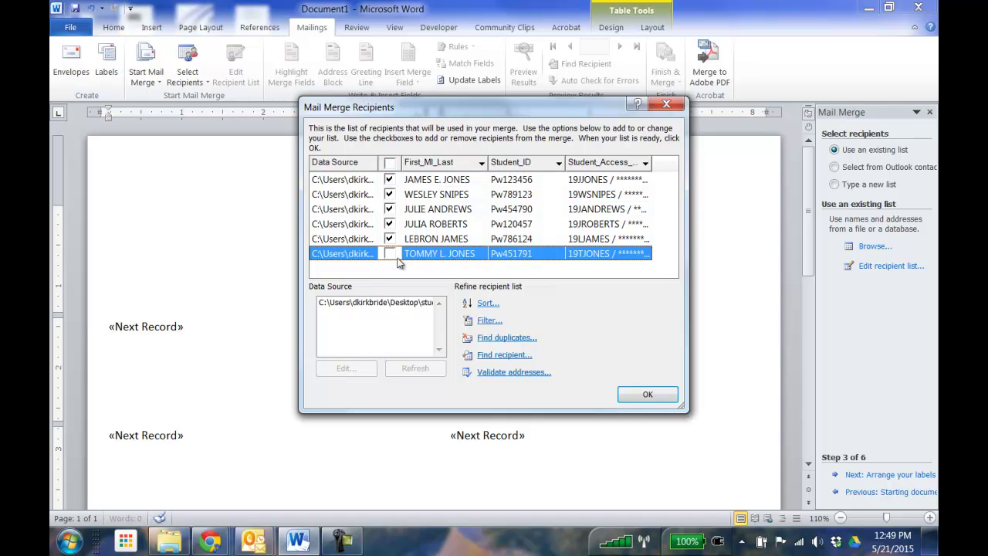
click(391, 255)
click(648, 395)
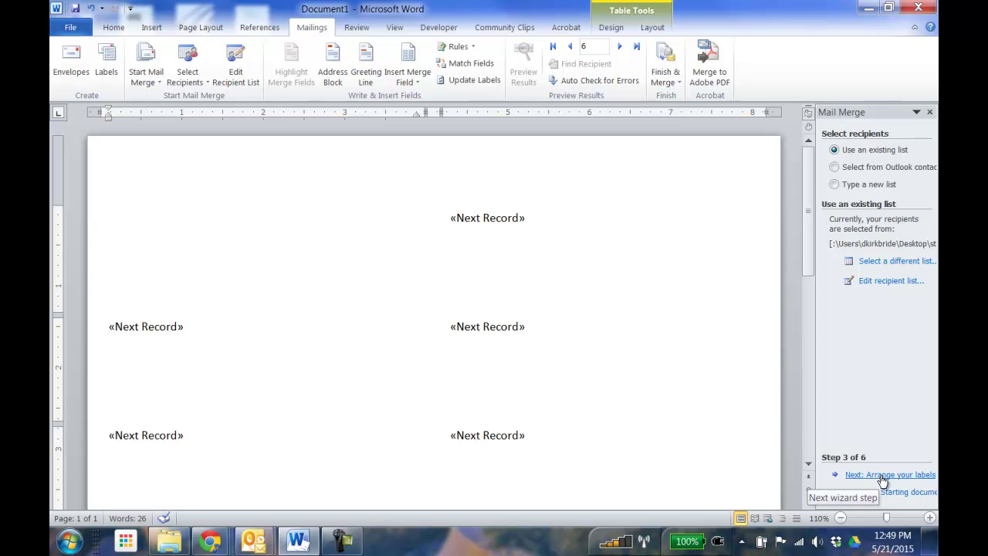
Insert the First_MI_Last, Student_ID and Student_Access_Login__Password fields into the first label
click(881, 476)
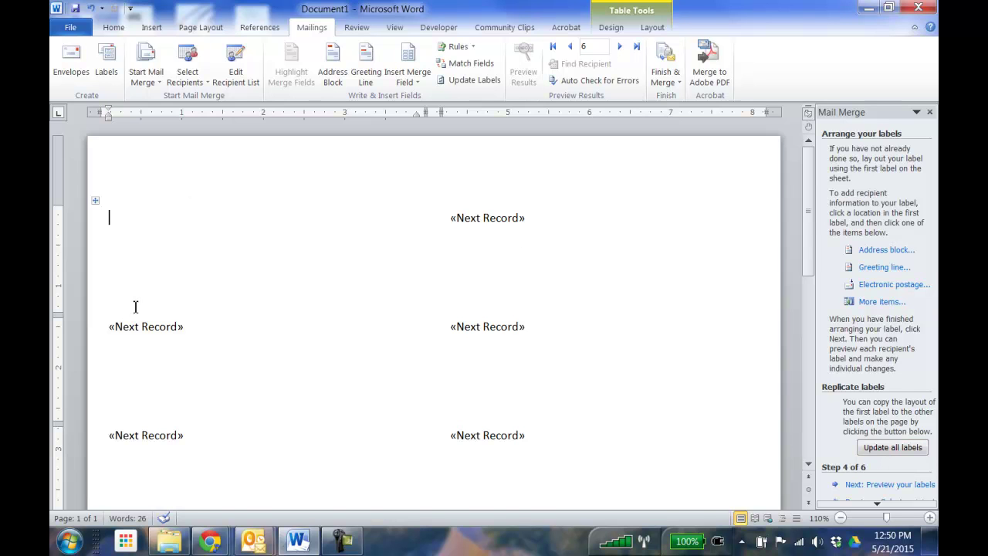
click(885, 302)
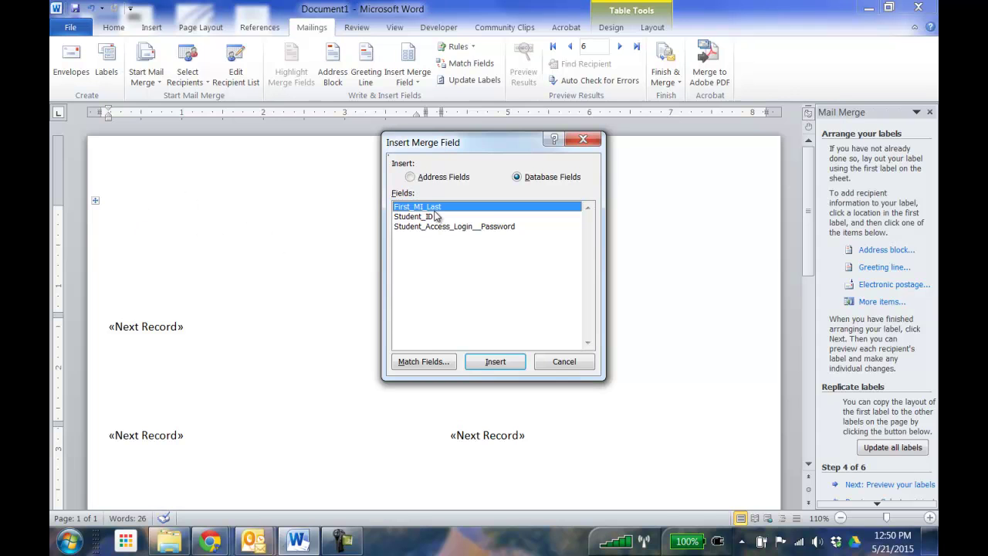
click(511, 364)
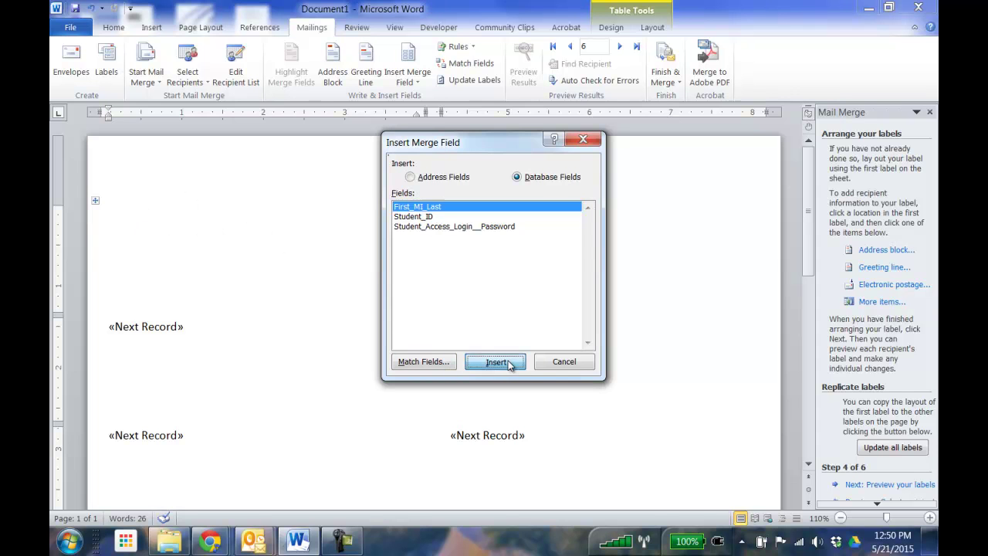
click(448, 217)
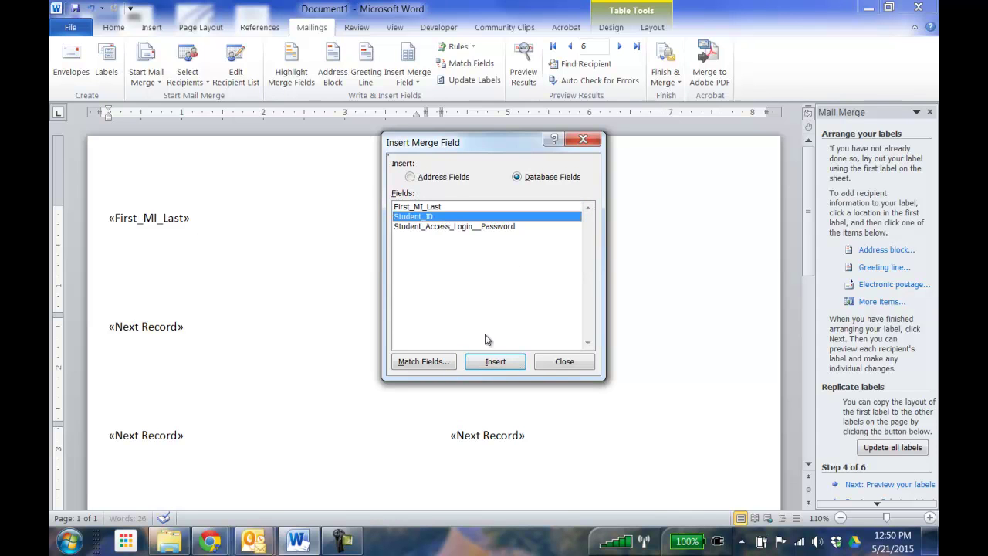
click(490, 363)
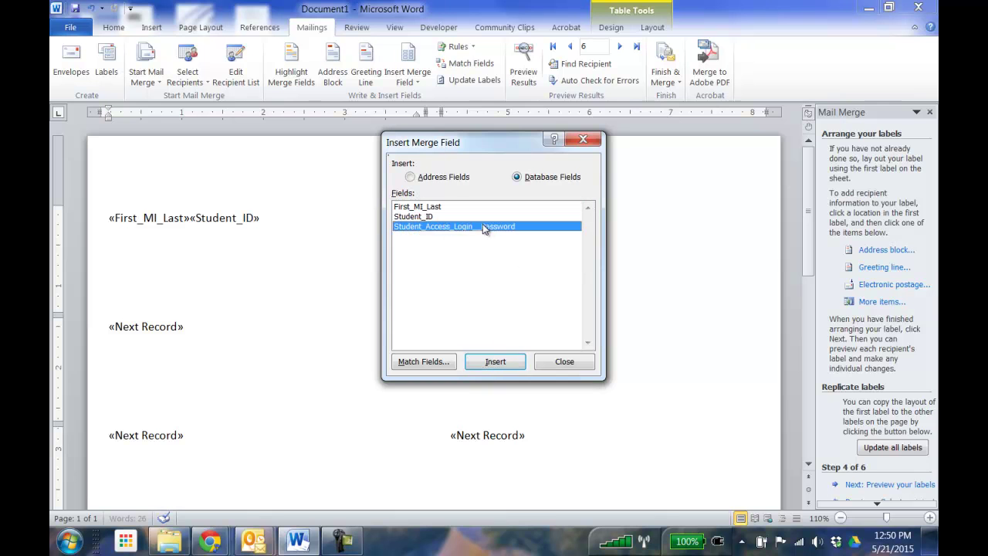
click(494, 362)
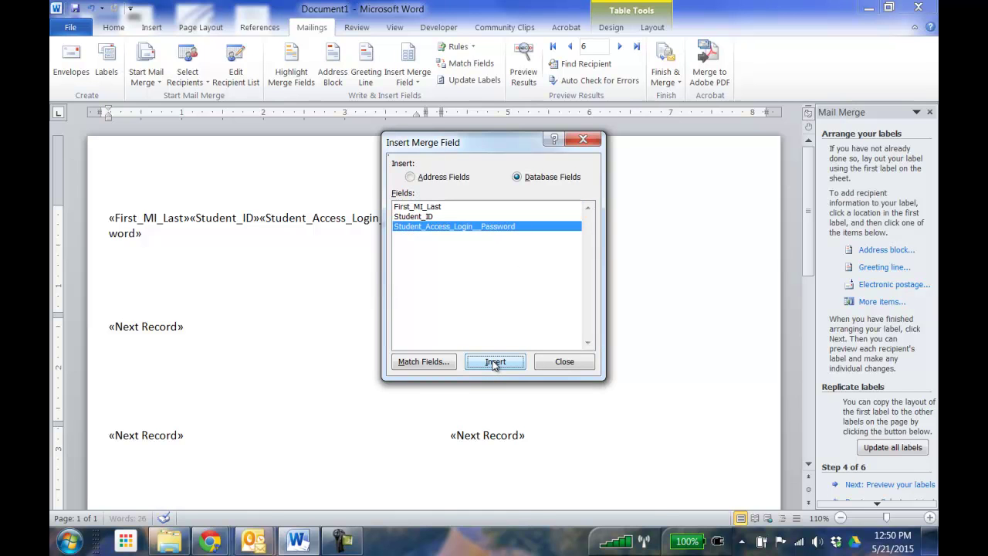
click(564, 362)
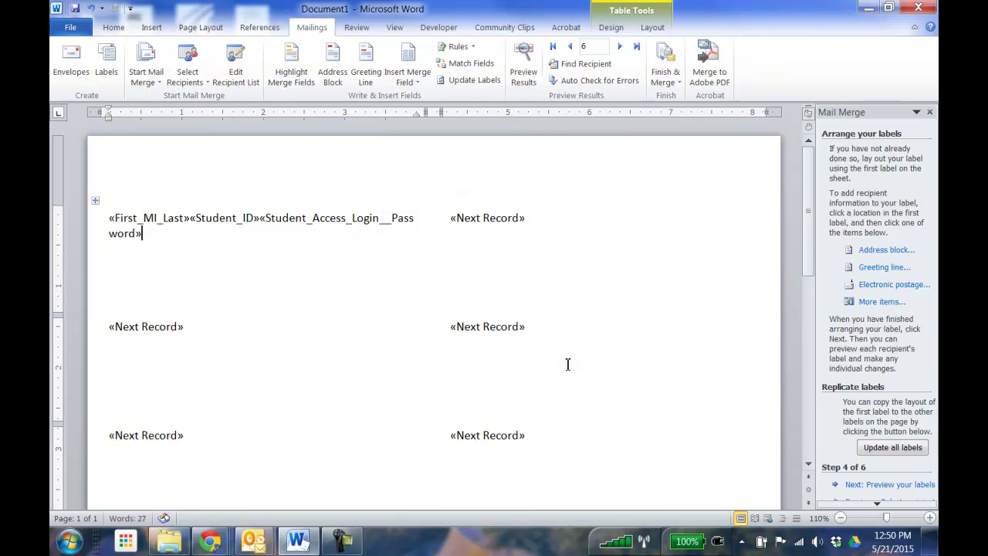
Put name, Student_ID and login/password on separate lines in the first label, then select them
click(194, 221)
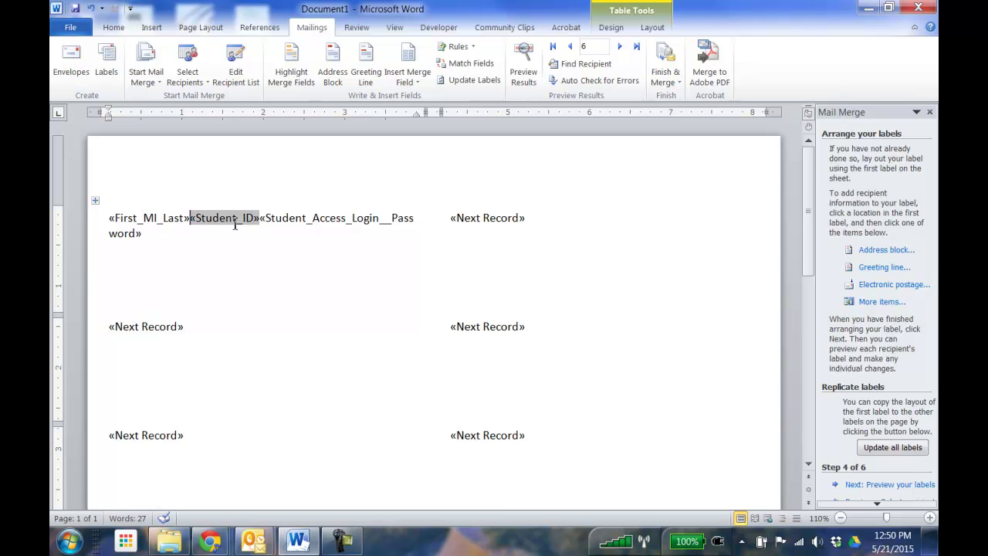
key(Return)
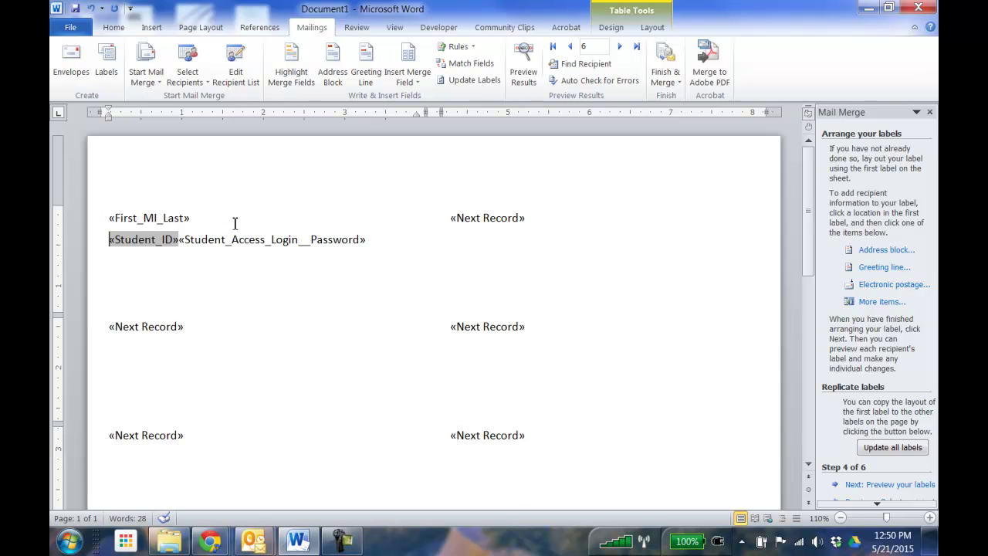
click(186, 239)
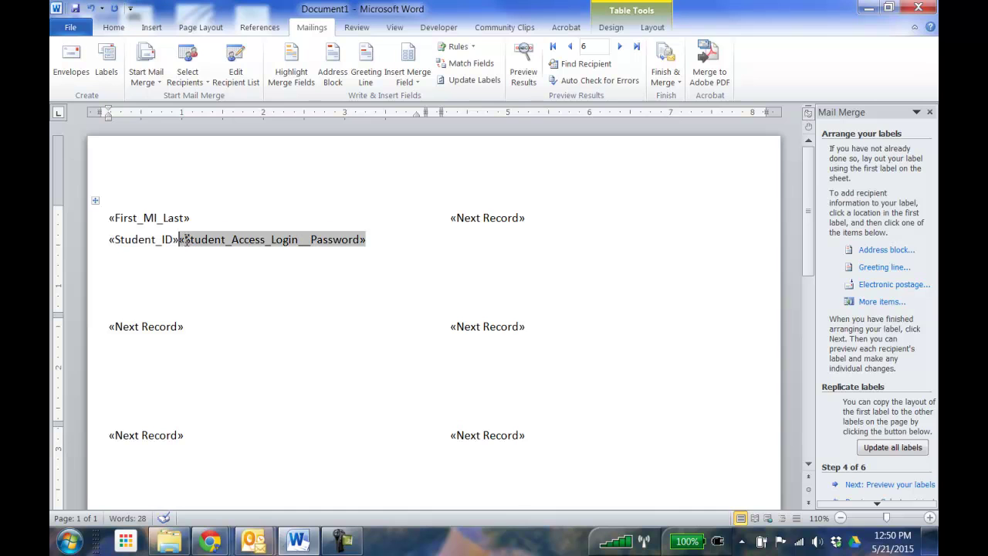
key(Return)
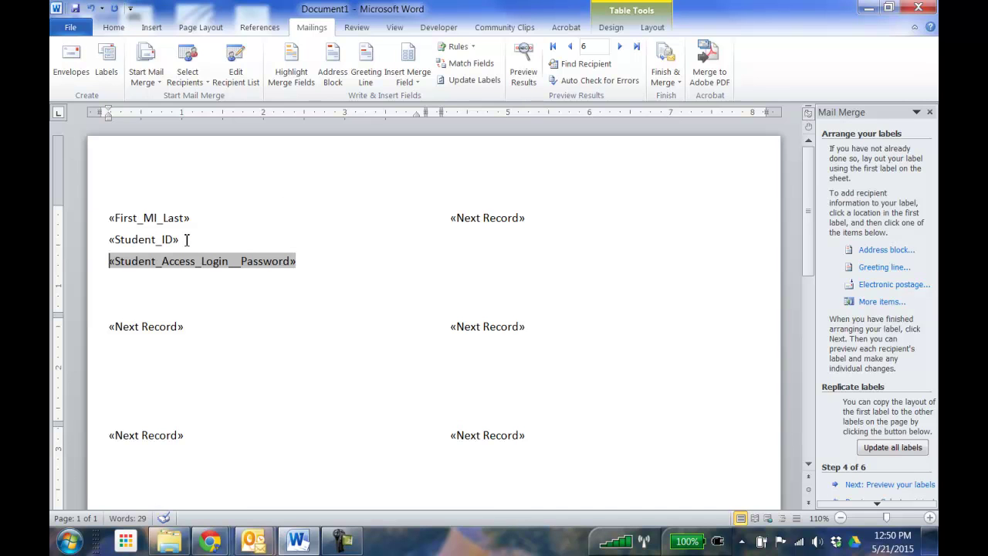
drag(110, 217, 280, 266)
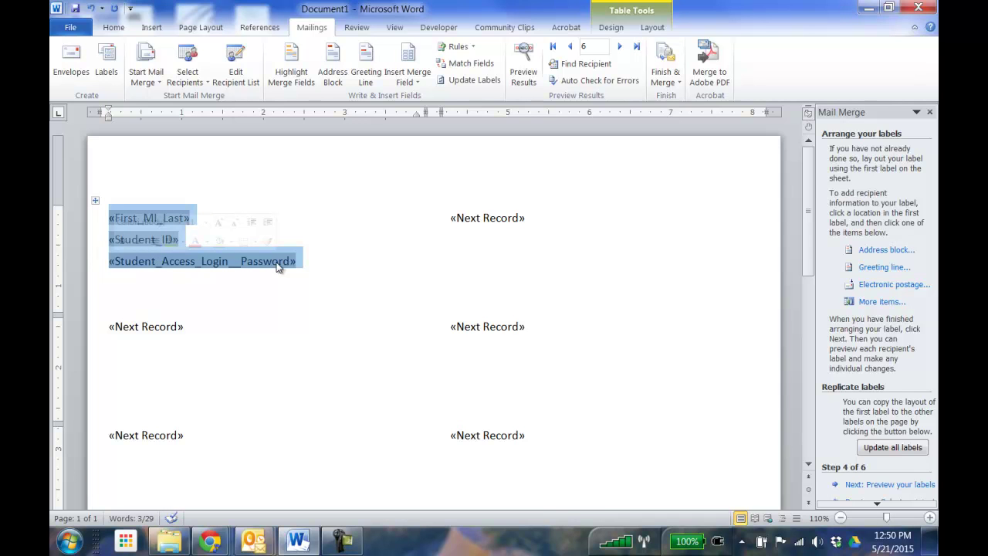
Copy the three merge field lines and paste them into the top-right and both second-row labels
right_click(176, 263)
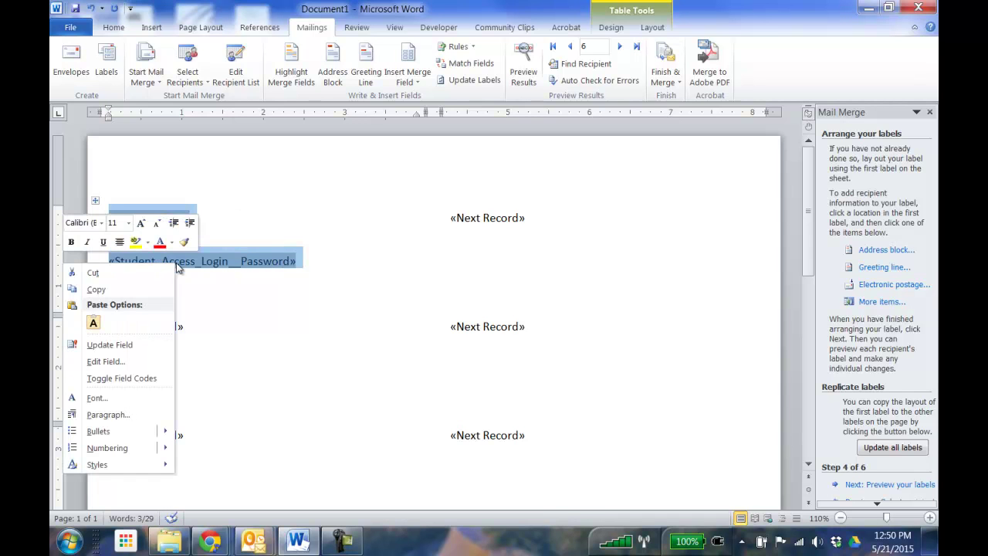
click(122, 287)
click(471, 237)
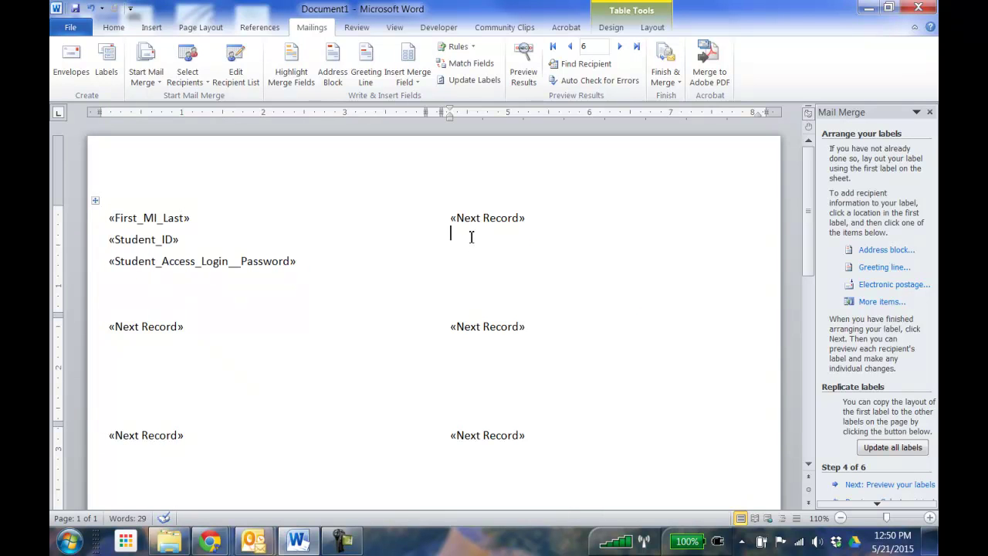
key(ctrl+v)
click(129, 344)
key(ctrl+v)
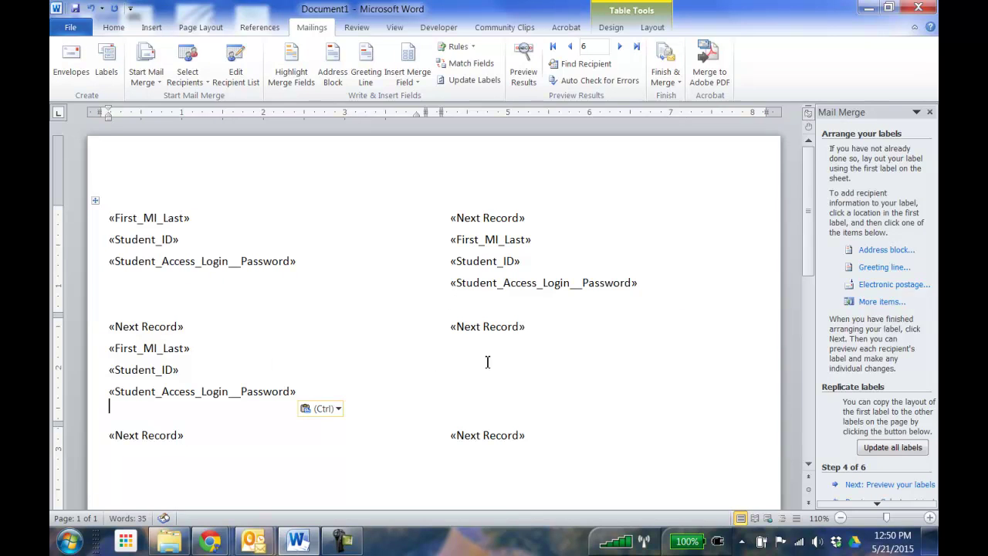
click(487, 362)
key(ctrl+v)
Paste the merge fields into the next six empty labels down the sheet
scroll(503, 357, down, 3)
click(224, 346)
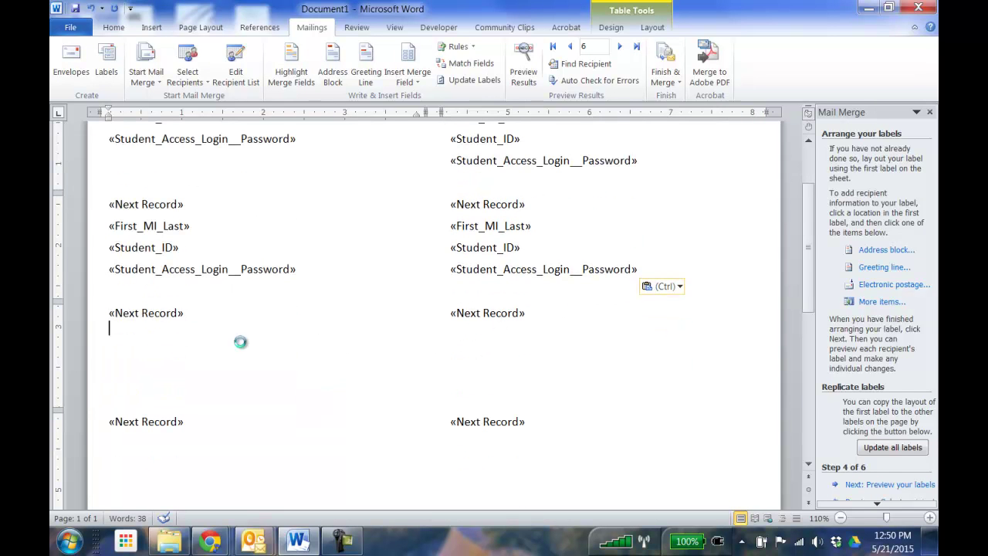
key(ctrl+v)
click(458, 340)
key(ctrl+v)
scroll(483, 363, down, 3)
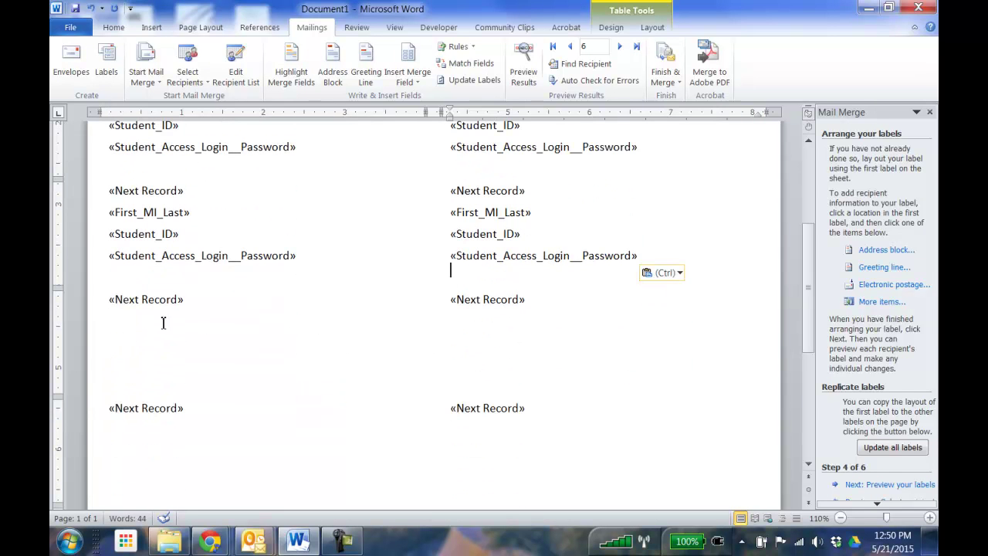
click(163, 323)
key(ctrl+v)
click(488, 333)
key(ctrl+v)
scroll(485, 340, down, 1)
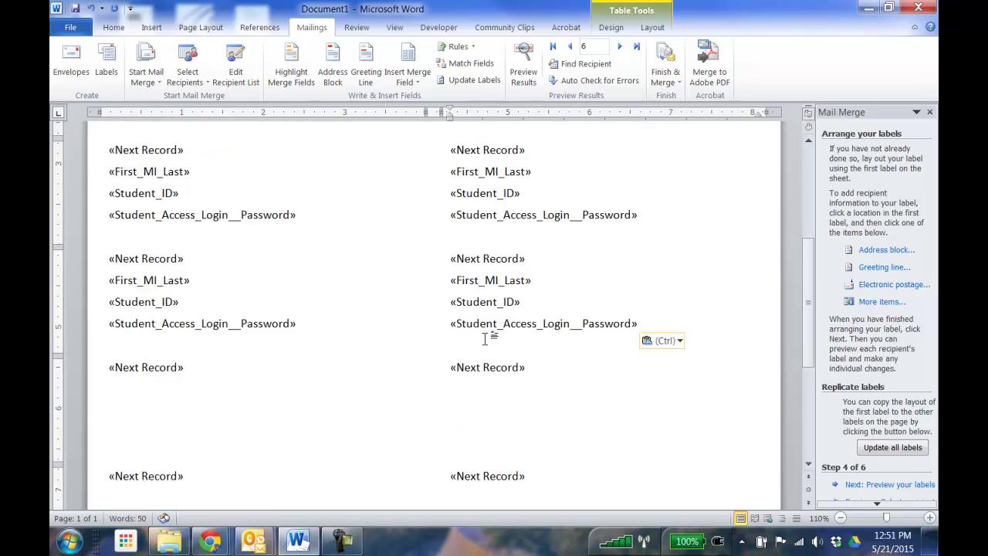
scroll(485, 339, down, 1)
click(152, 352)
key(ctrl+v)
click(464, 354)
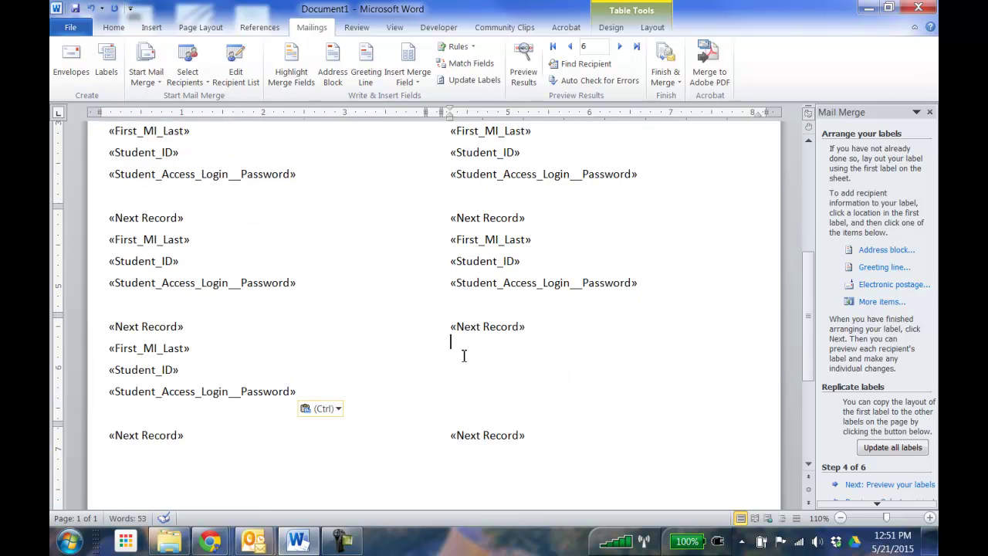
key(ctrl+v)
Paste the merge fields into the last four labels and return to the top of the page
scroll(464, 355, down, 2)
click(114, 370)
key(ctrl+v)
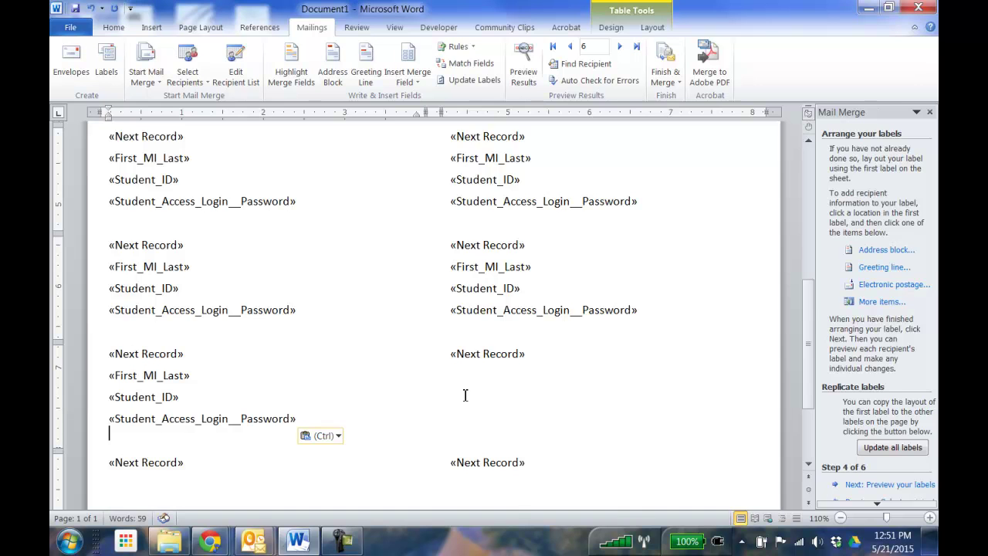
click(466, 395)
key(ctrl+v)
scroll(468, 394, down, 3)
click(145, 366)
key(ctrl+v)
click(481, 363)
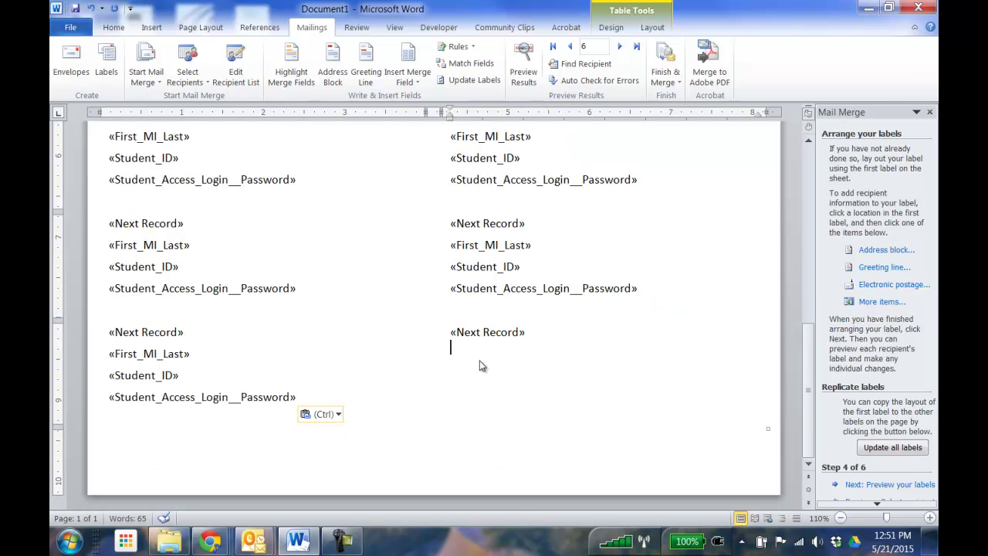
key(ctrl+v)
scroll(482, 362, up, 10)
scroll(482, 363, up, 1)
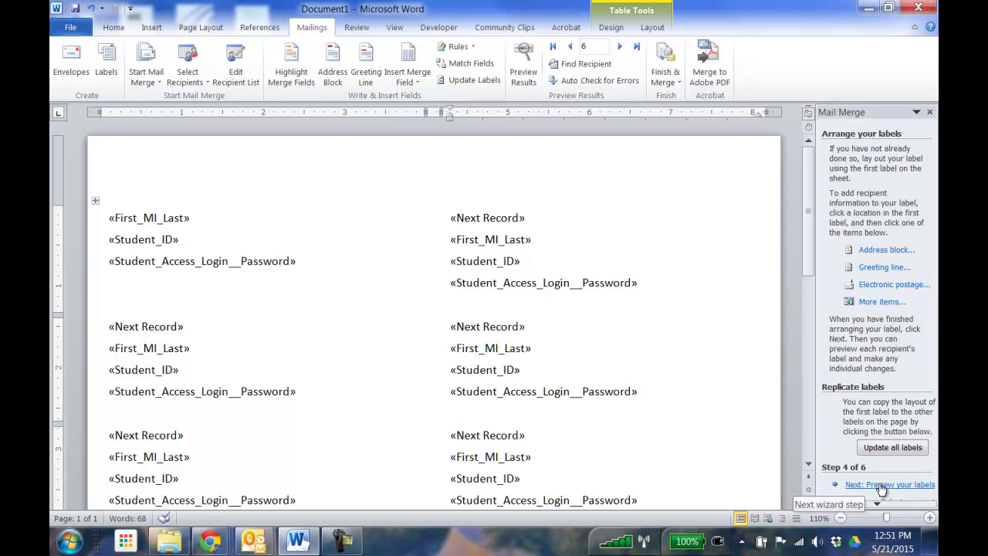
Preview the labels with student data, step back to recipient 1, then advance to completing the merge
click(881, 485)
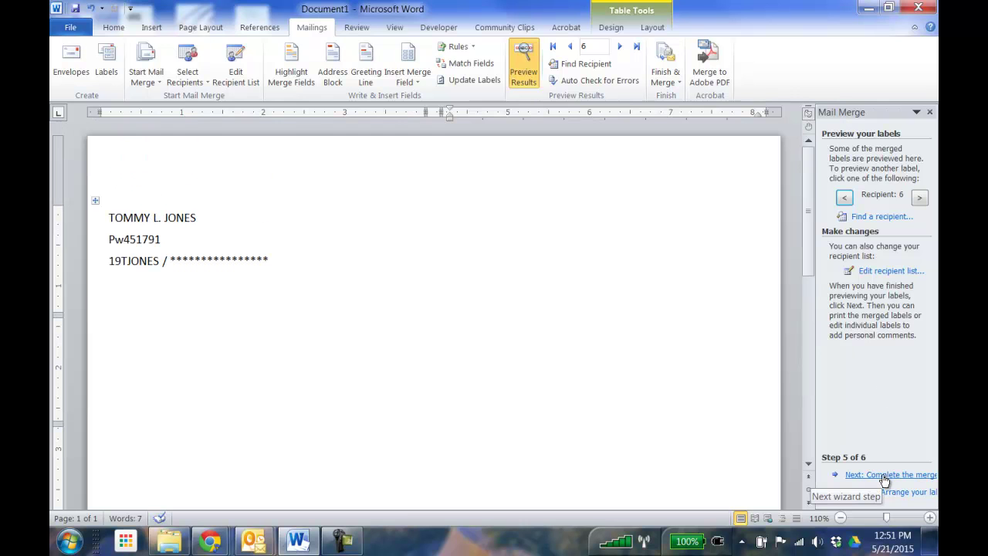
click(844, 199)
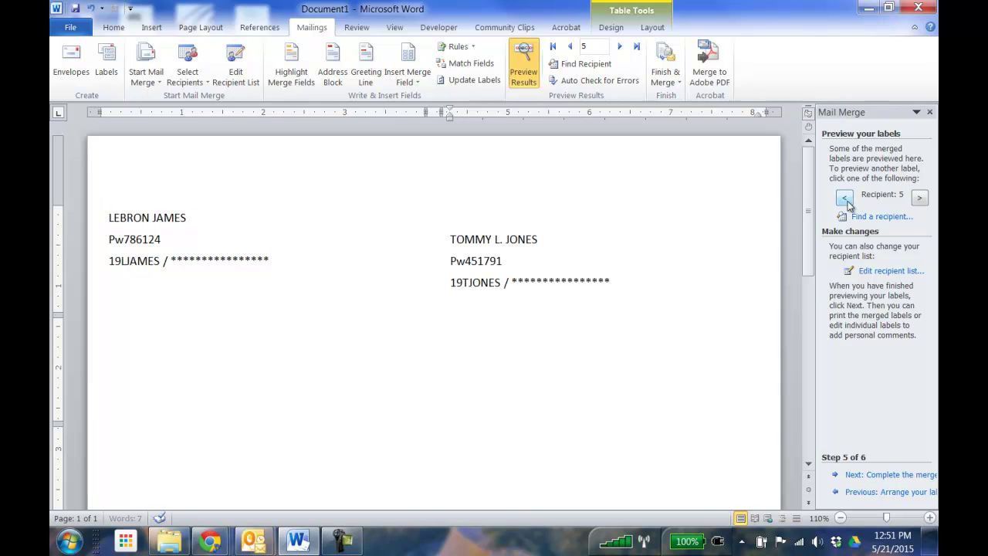
click(844, 199)
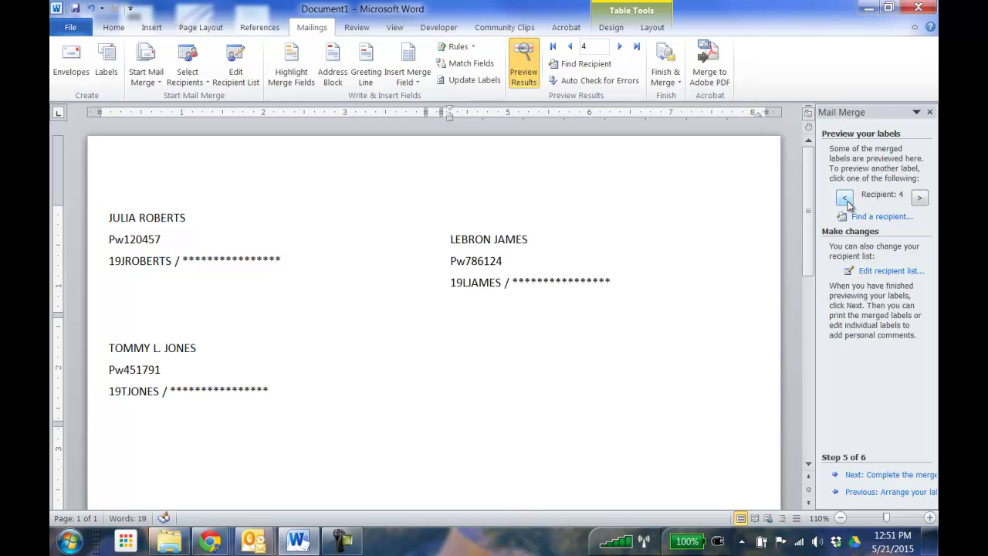
click(845, 199)
click(844, 199)
click(845, 199)
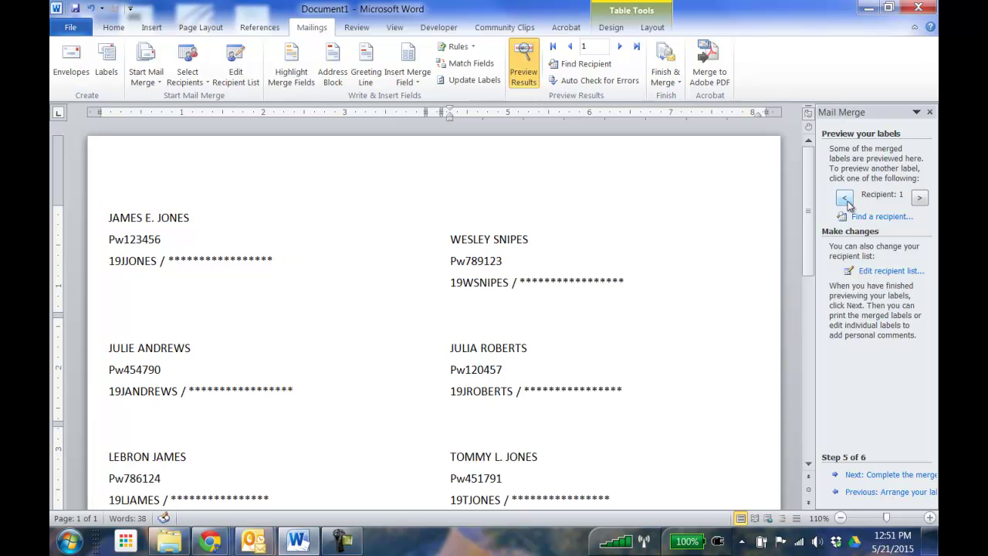
scroll(730, 335, down, 3)
scroll(731, 337, up, 3)
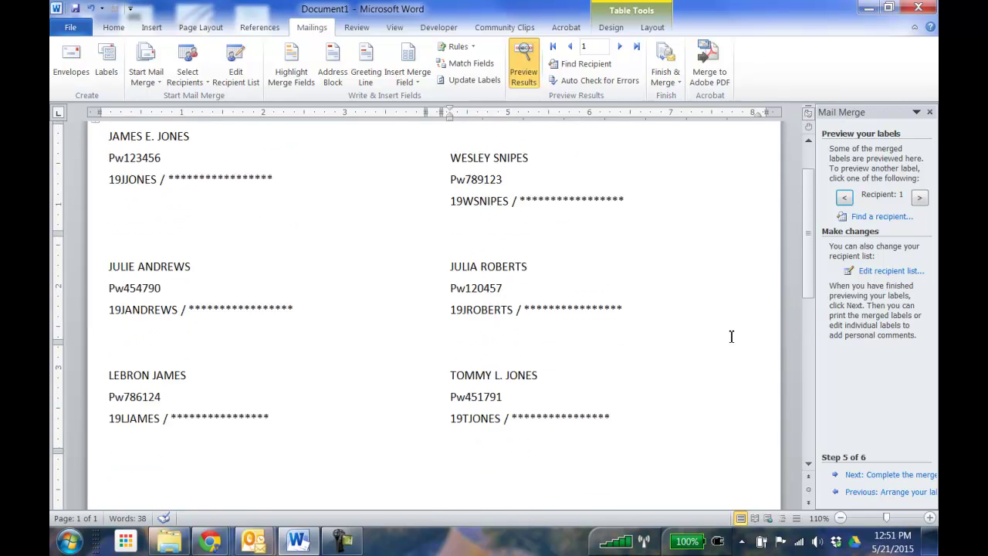
scroll(730, 335, down, 3)
scroll(731, 336, up, 3)
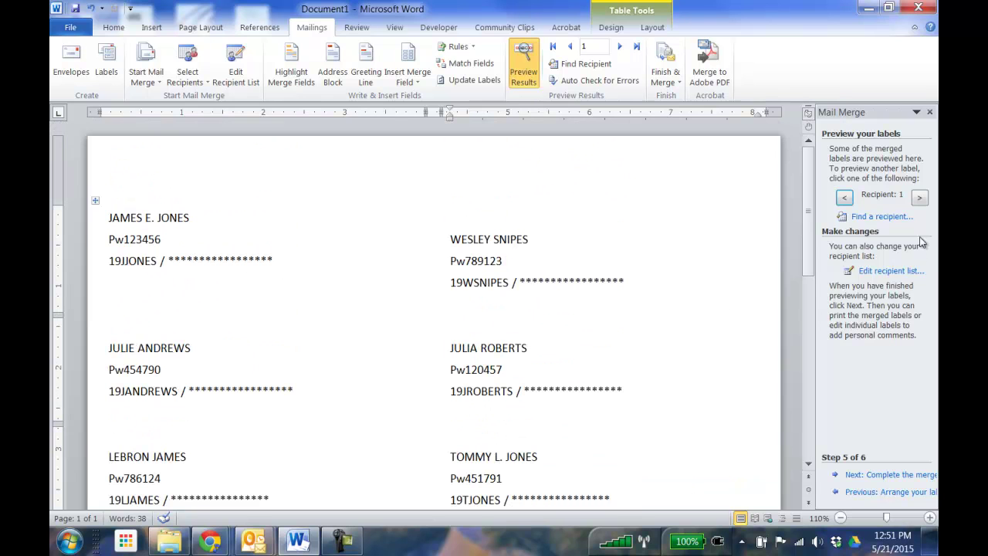
click(890, 474)
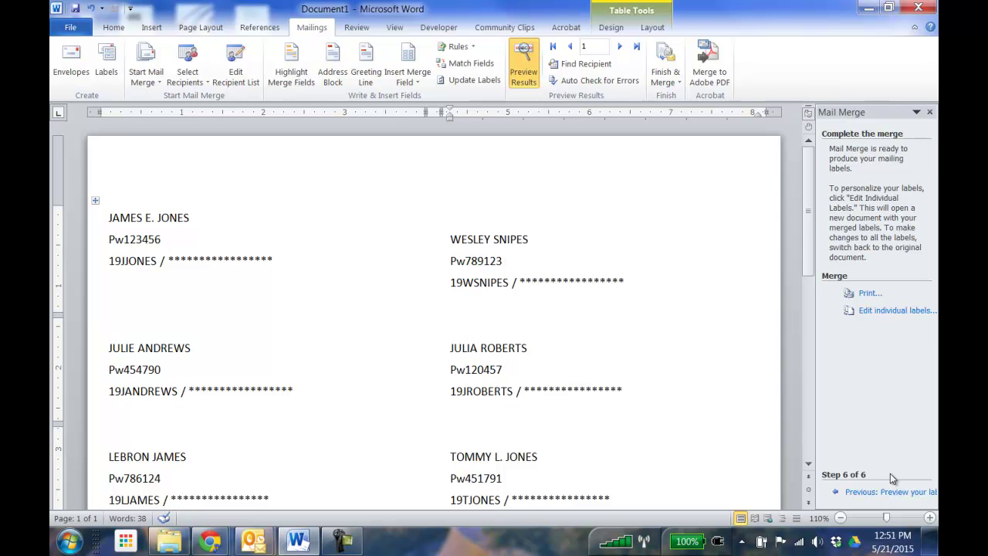
Merge all student records into a new labels document via Edit individual labels
click(878, 313)
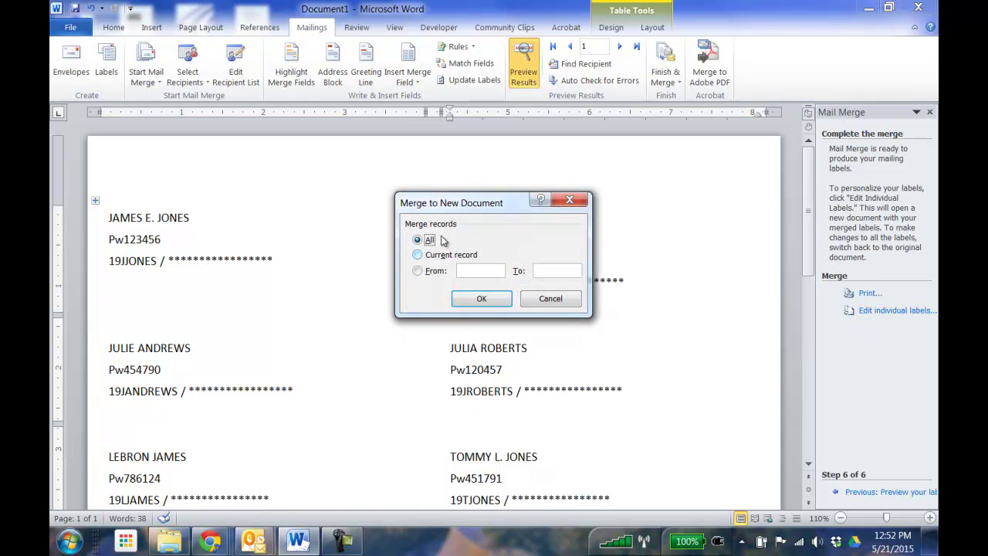
click(486, 299)
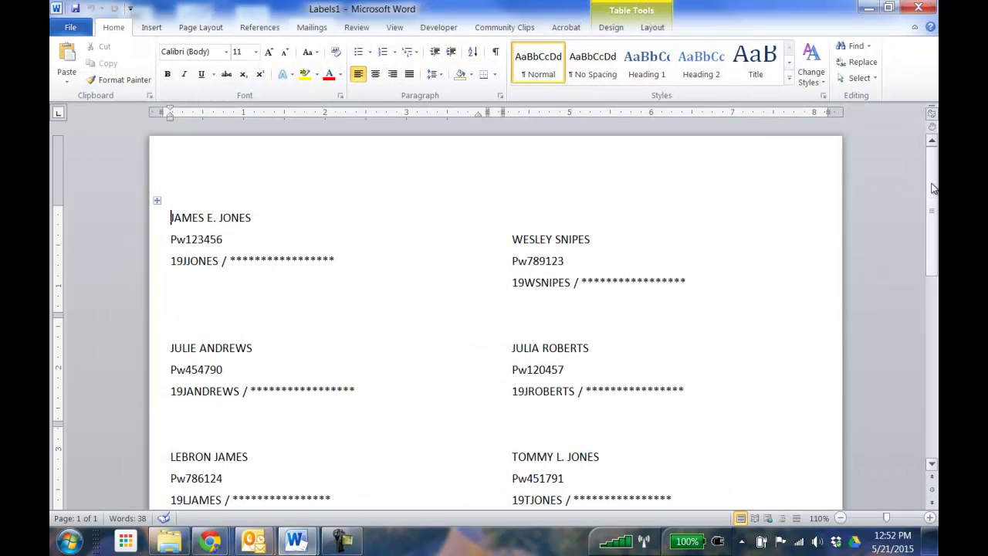
mouse_move(934, 187)
mouse_down()
mouse_move(931, 317)
mouse_move(931, 187)
mouse_up()
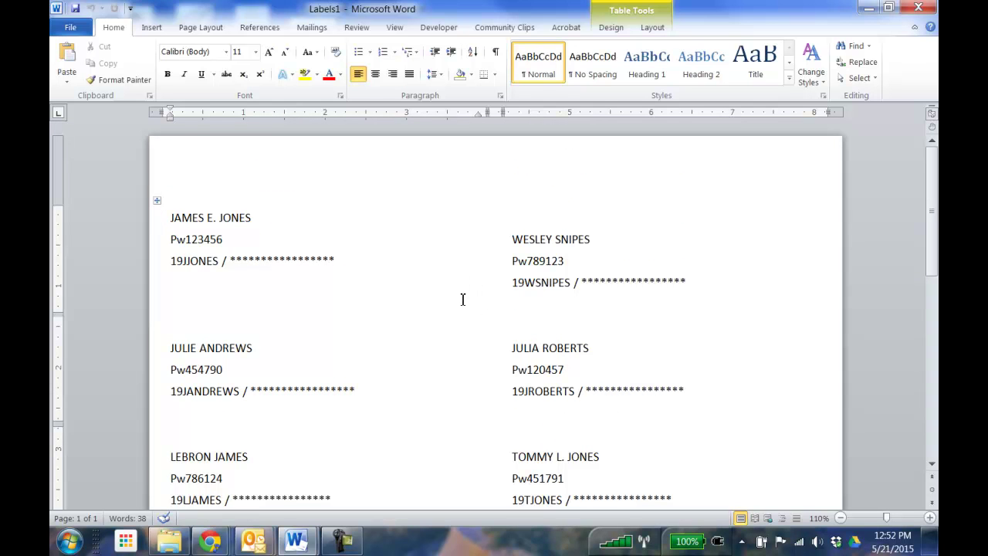
Save the merged labels to the Desktop as 'Period 1 Logins'
click(72, 28)
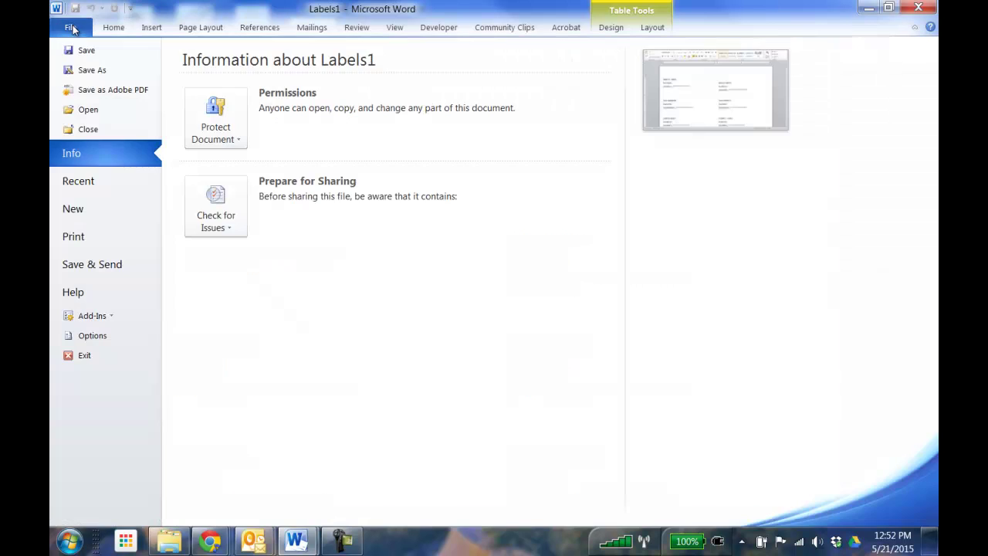
click(92, 70)
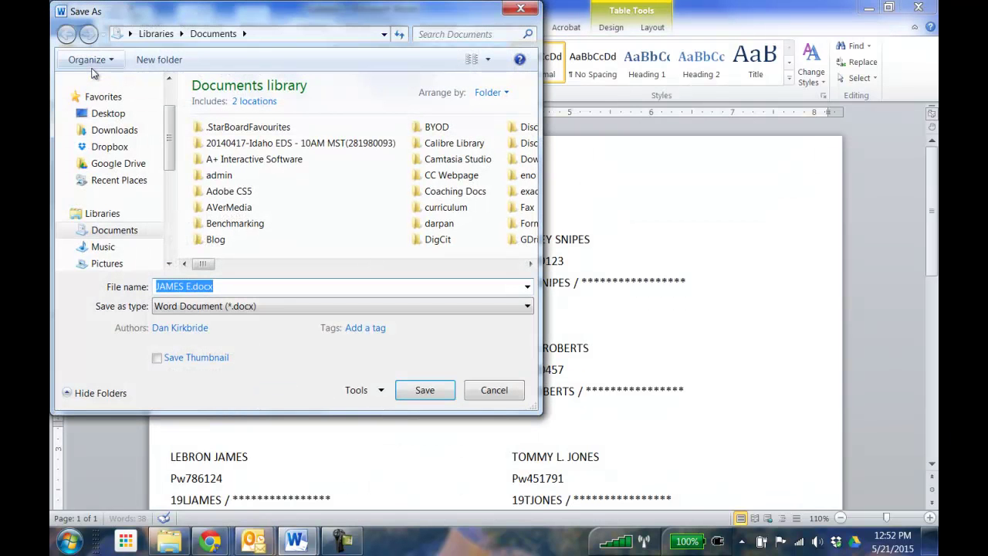
text(Peri)
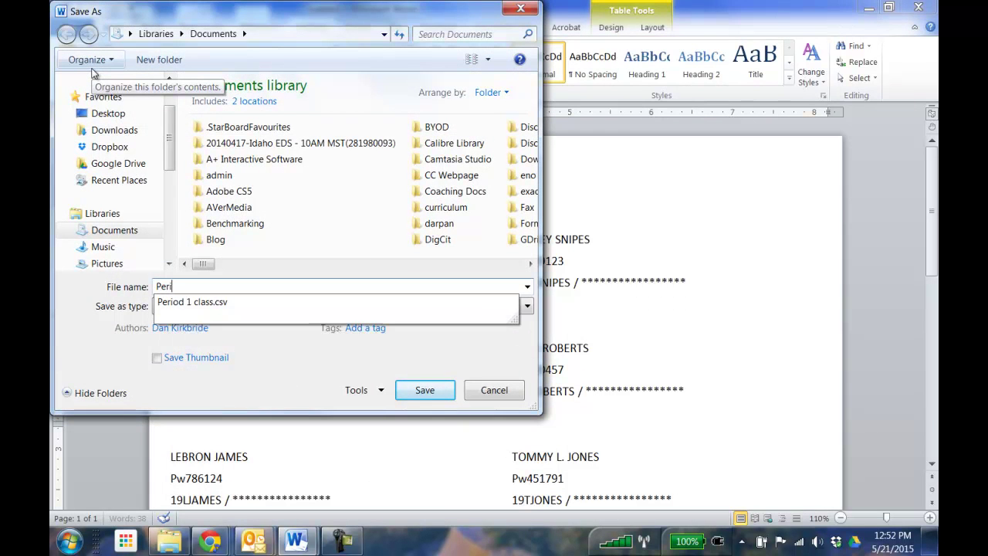
text(od 1 Logins)
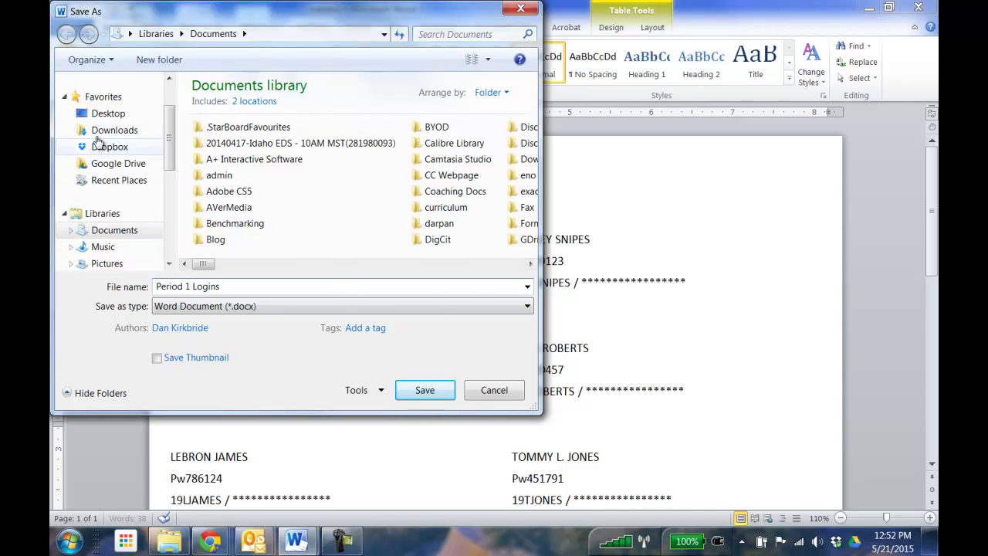
click(108, 116)
click(425, 390)
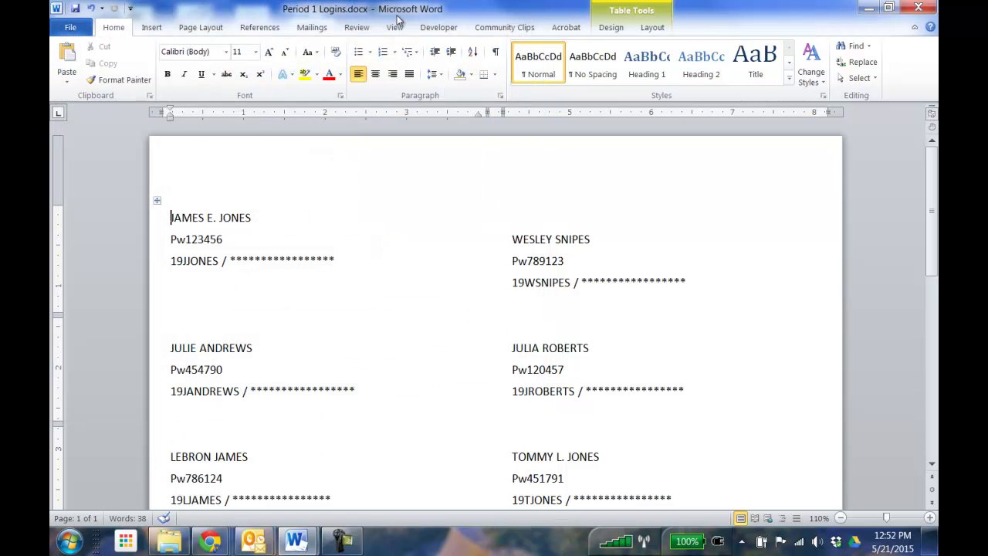
Close Period 1 Logins and step the Mail Merge wizard back three times to Step 3, Select recipients
click(919, 8)
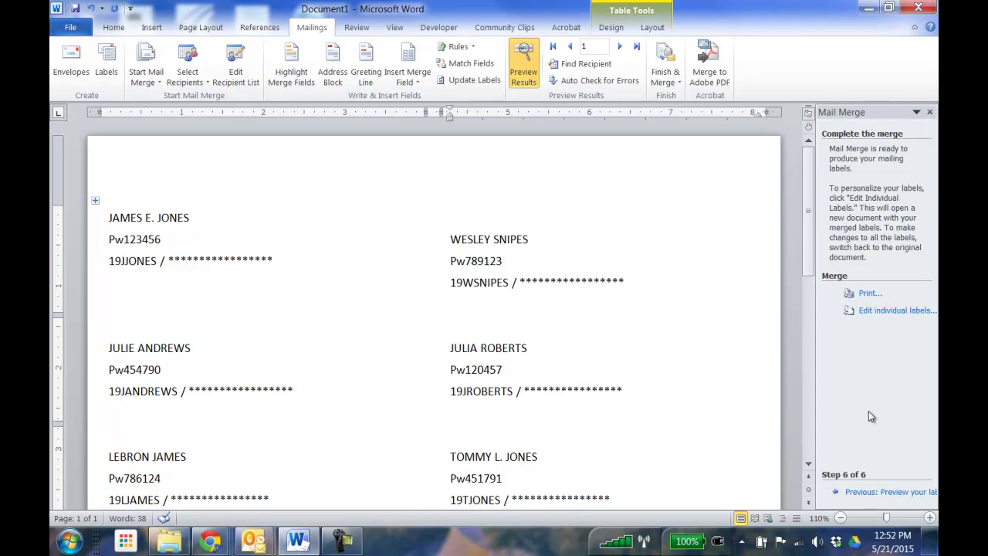
click(868, 495)
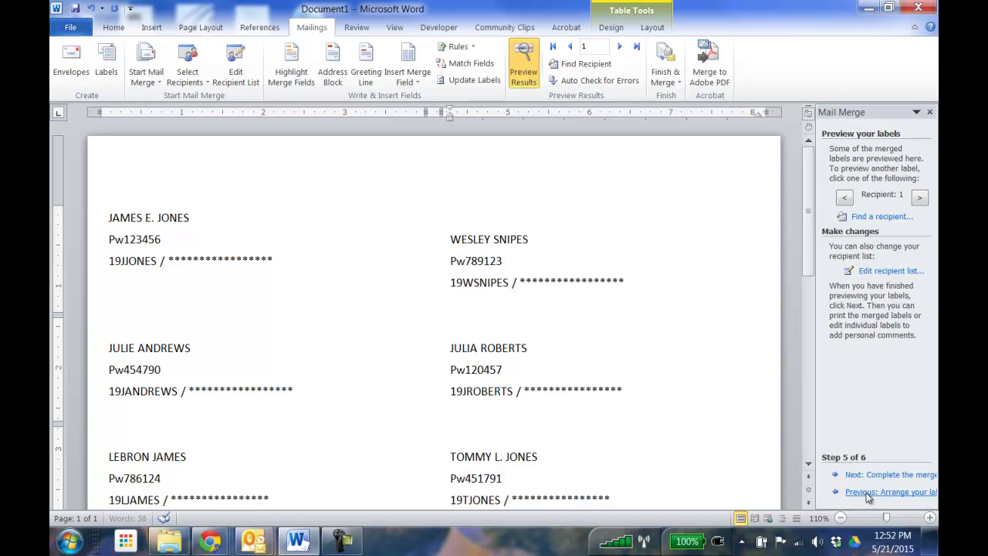
click(873, 492)
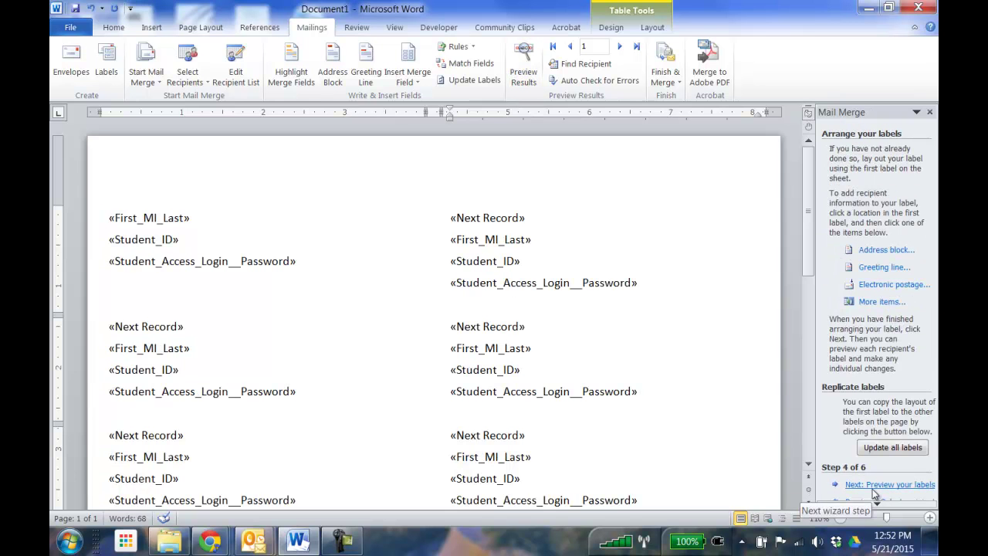
scroll(871, 491, down, 1)
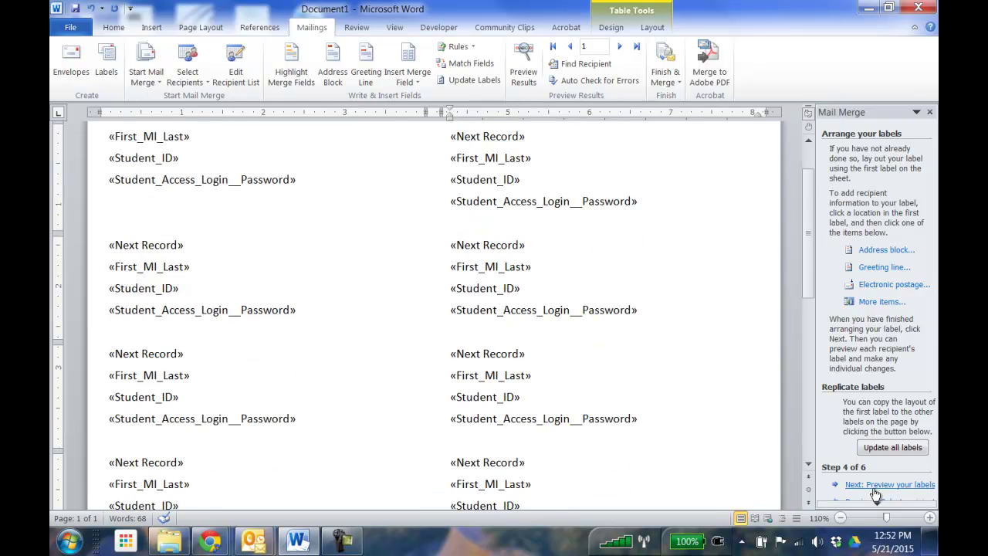
scroll(872, 494, up, 1)
scroll(880, 500, down, 1)
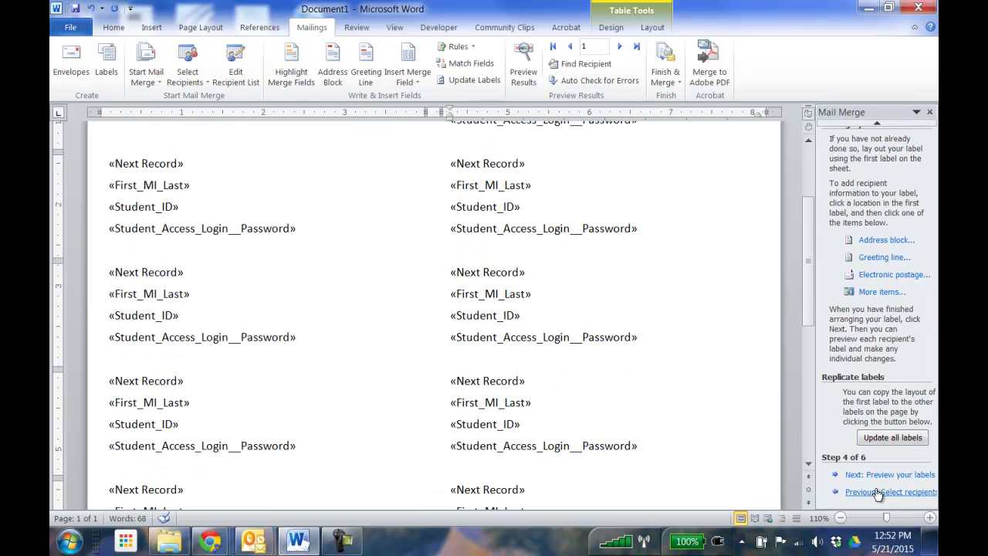
click(876, 494)
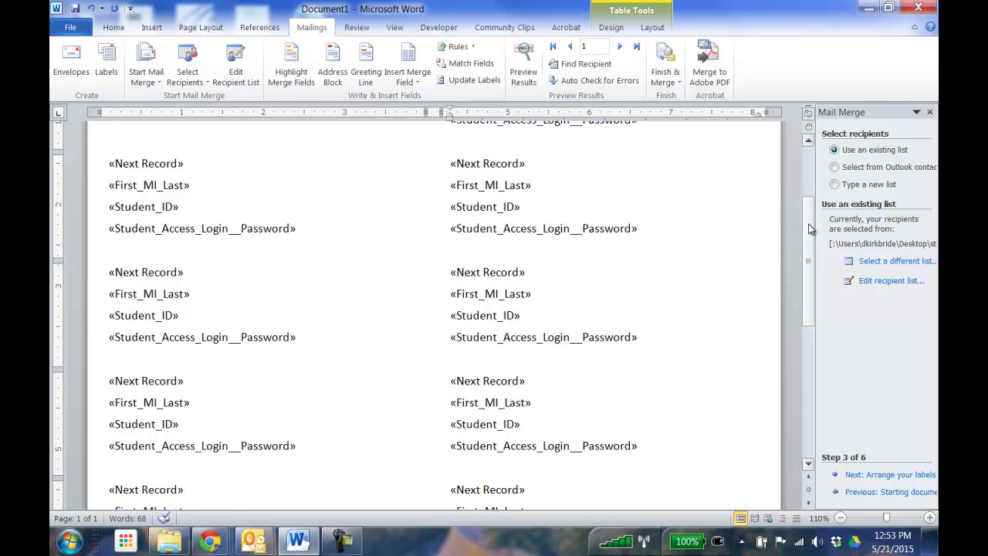
drag(811, 229, 802, 375)
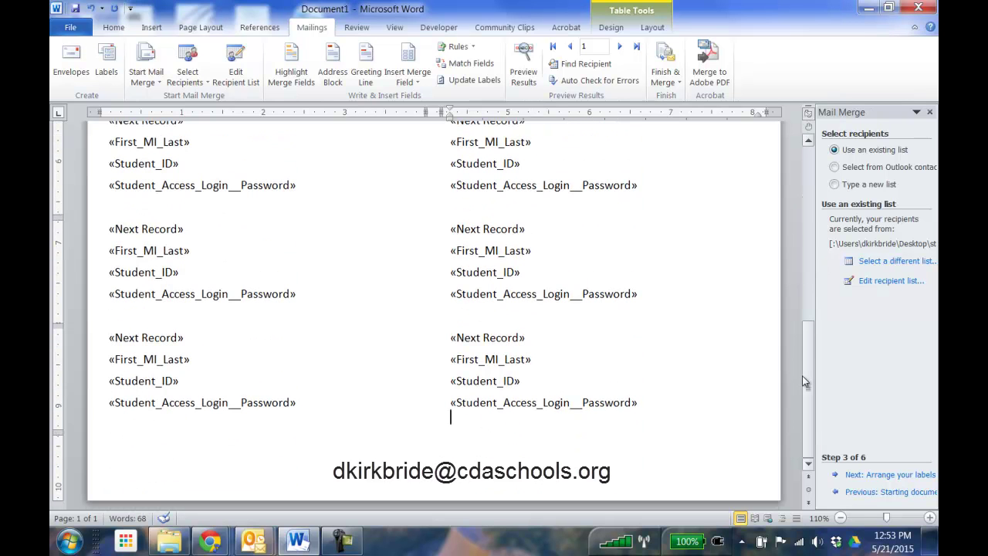